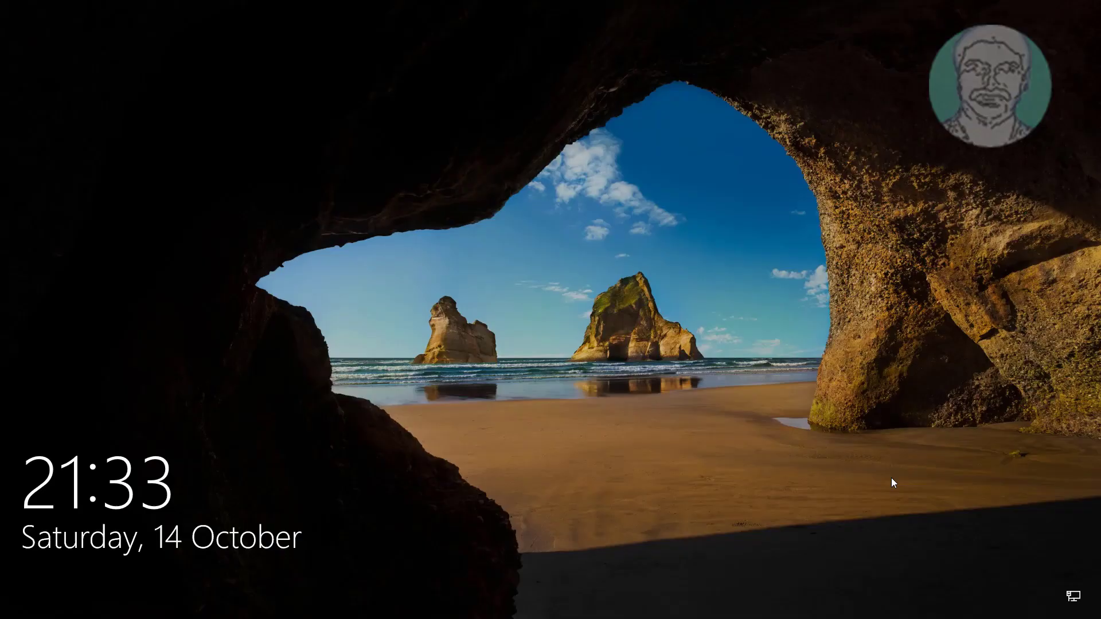
Click away the lock screen to reach the Admin sign-in screen
left_click(410, 344)
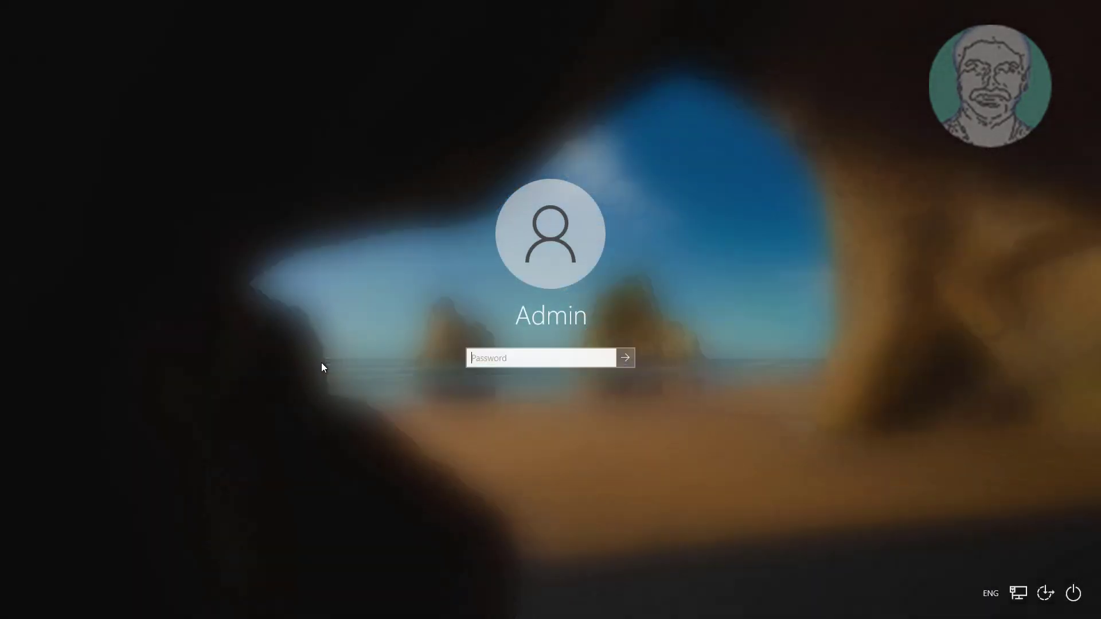
Turn on the On-Screen Keyboard from Ease of Access and focus the Password field
left_click(1052, 596)
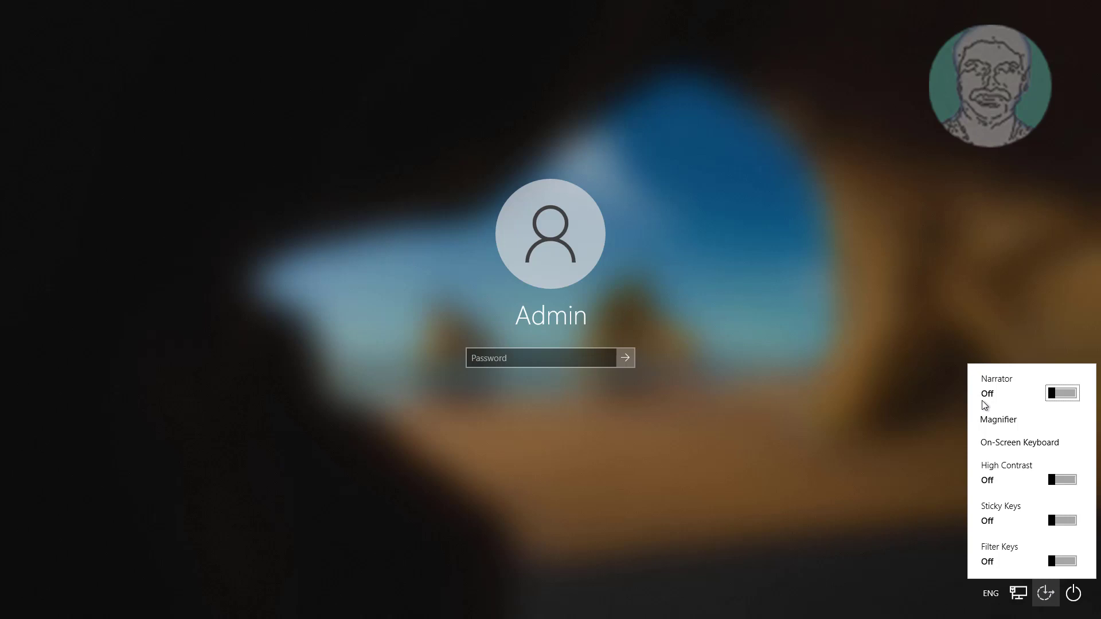
left_click(1021, 443)
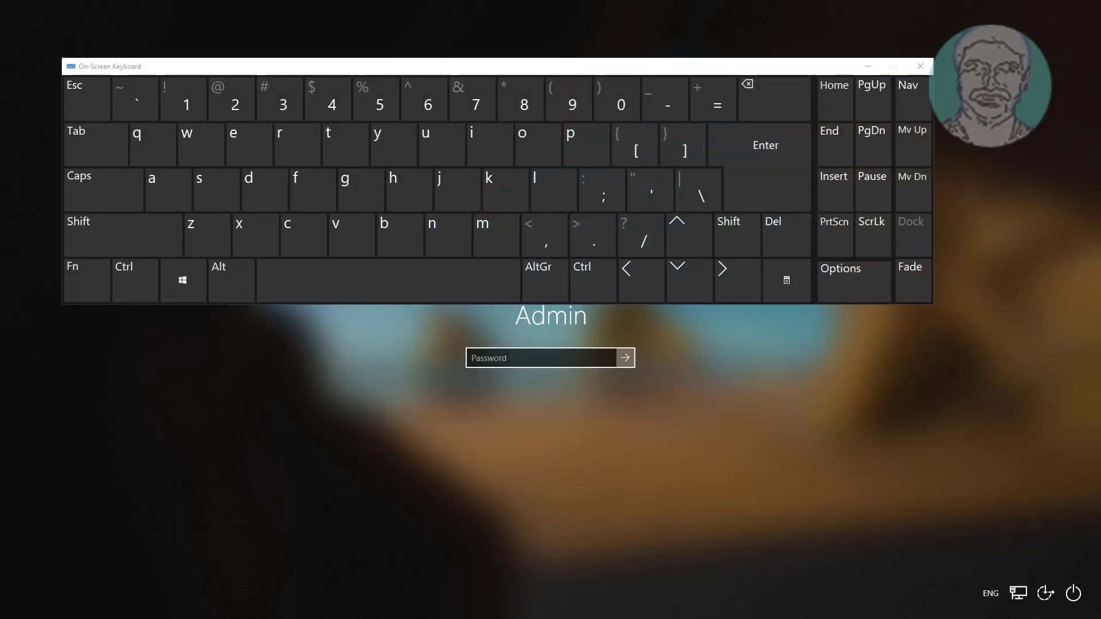
left_click(488, 362)
Enter the Admin password on the on-screen keyboard and sign in
left_click(170, 226)
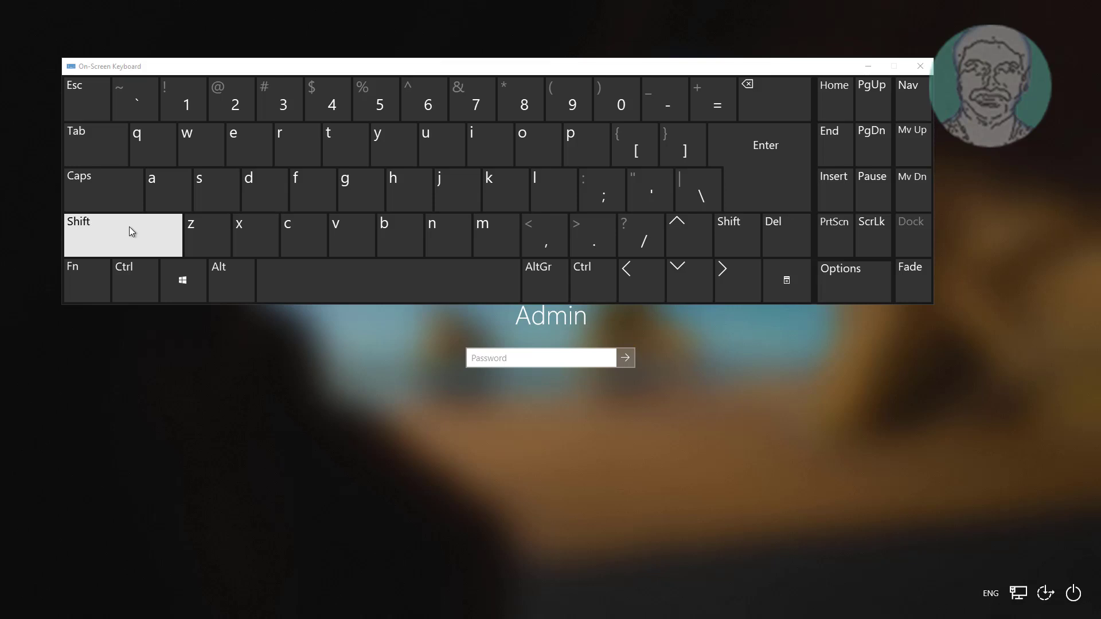
left_click(155, 180)
left_click(154, 180)
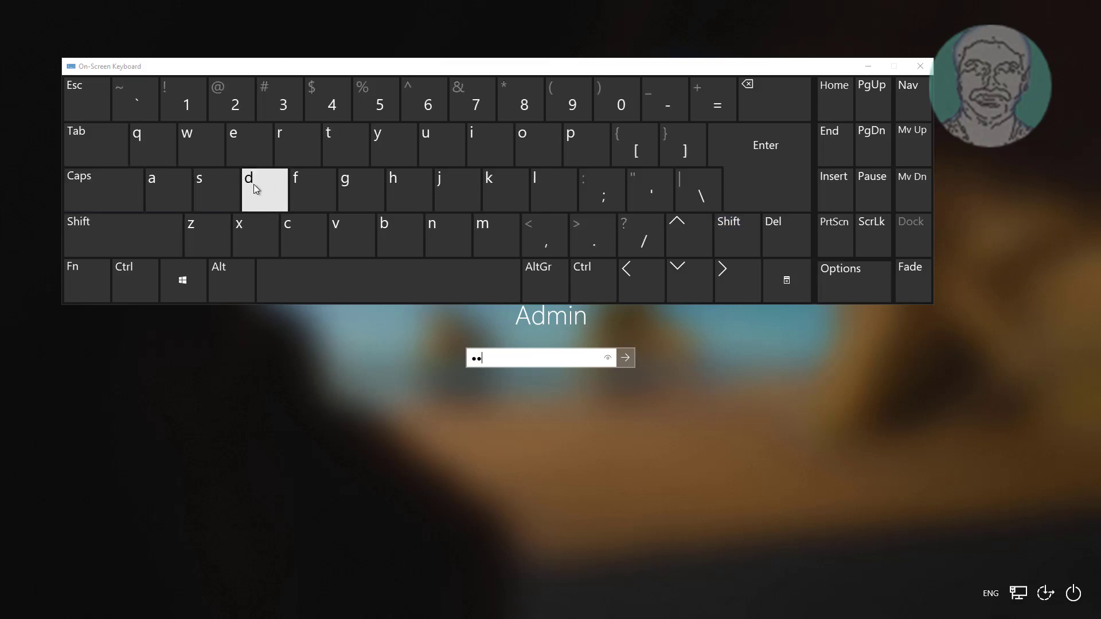
left_click(482, 233)
left_click(490, 143)
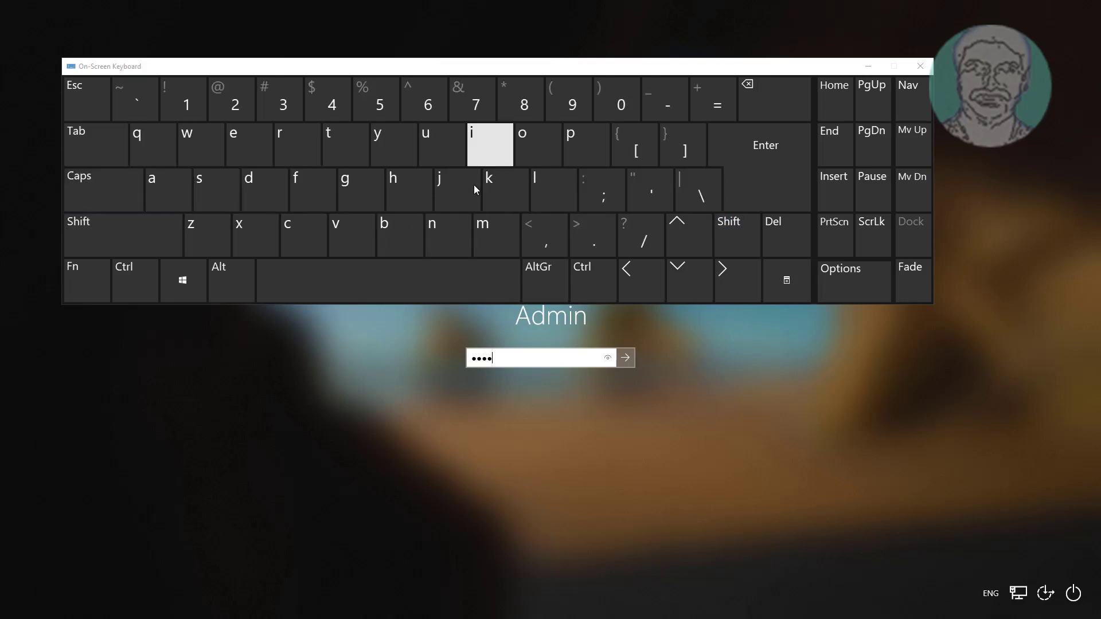
left_click(448, 234)
left_click(232, 100)
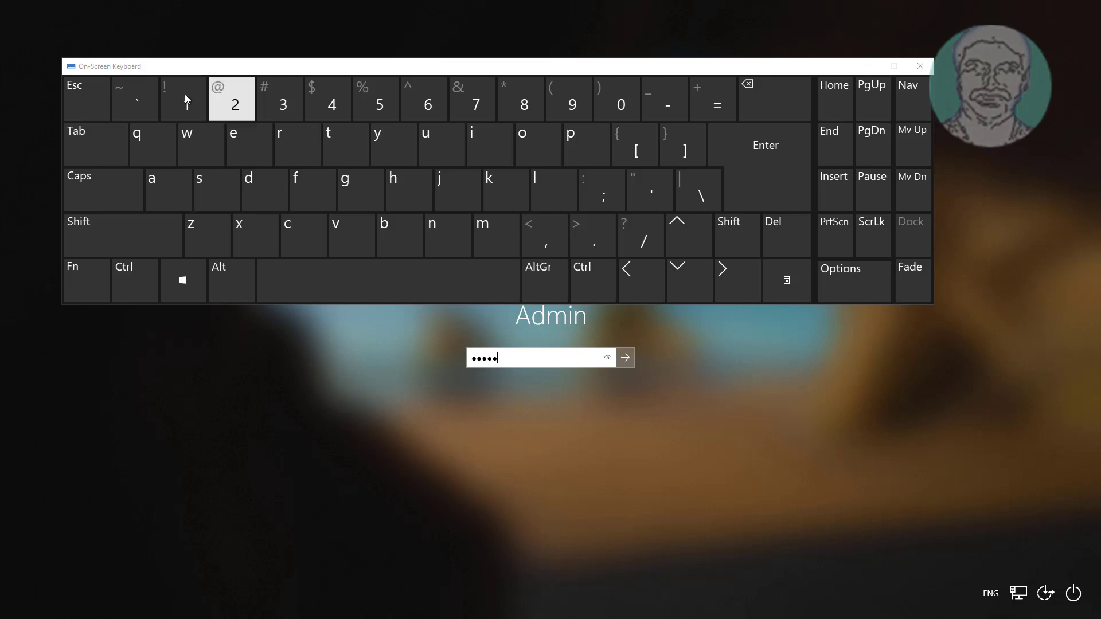
left_click(283, 105)
left_click(626, 358)
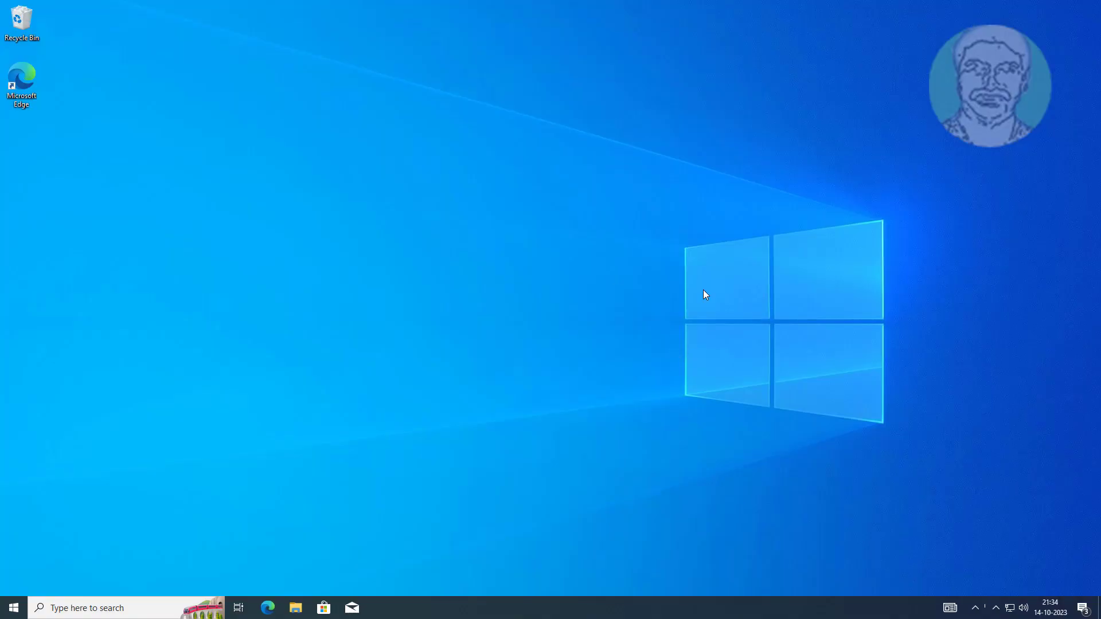
Go to Settings > Update & Security > Troubleshoot > Additional troubleshooters
left_click(13, 609)
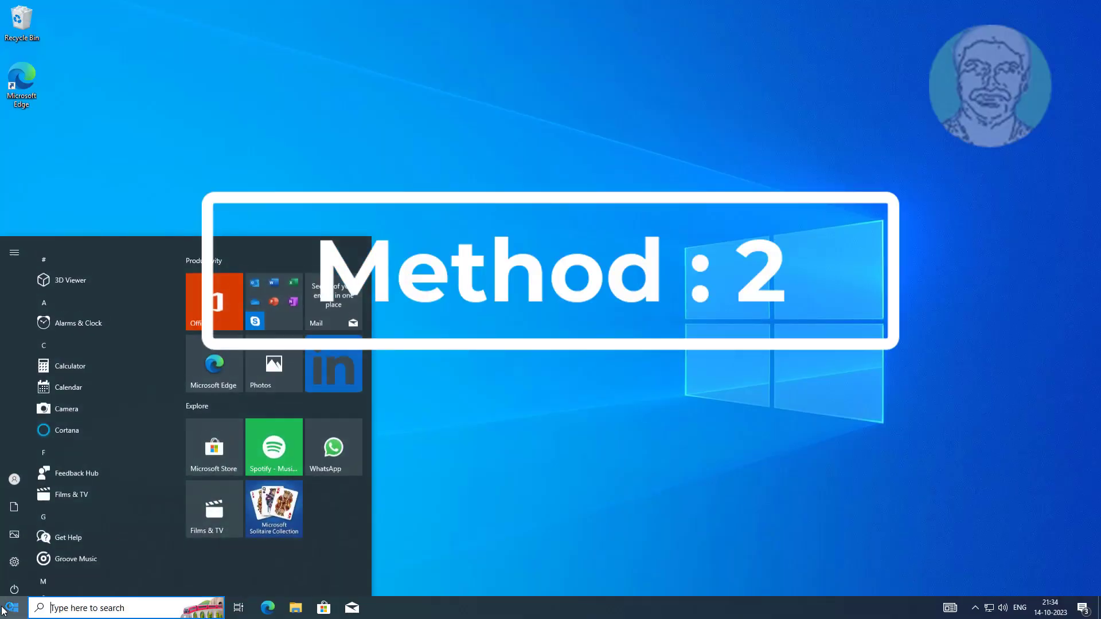
left_click(14, 562)
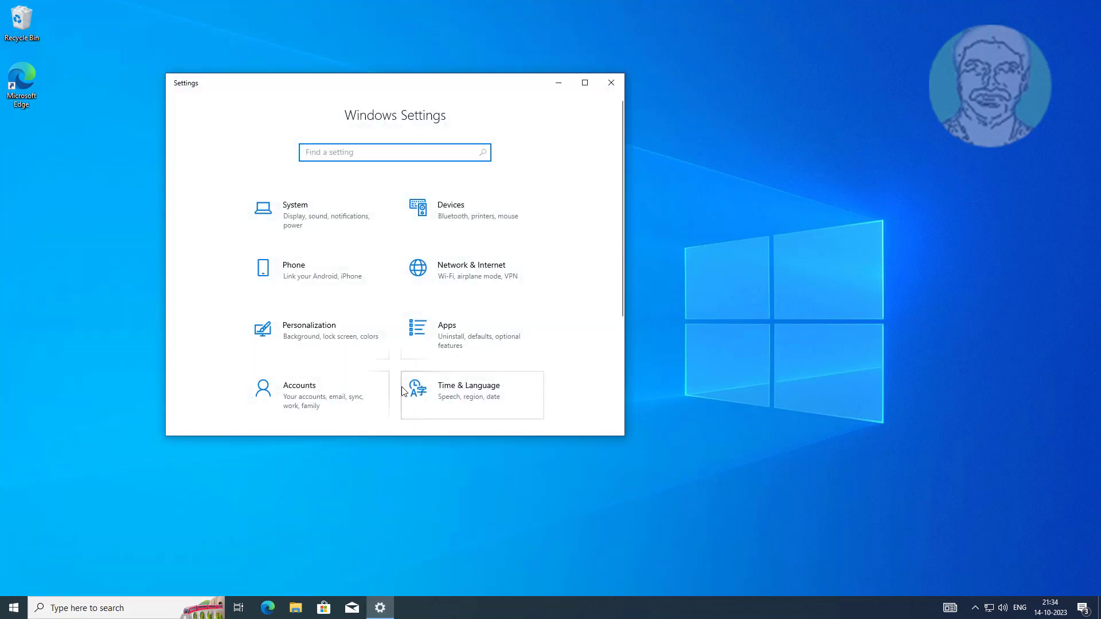
scroll(377, 316, "down", 5)
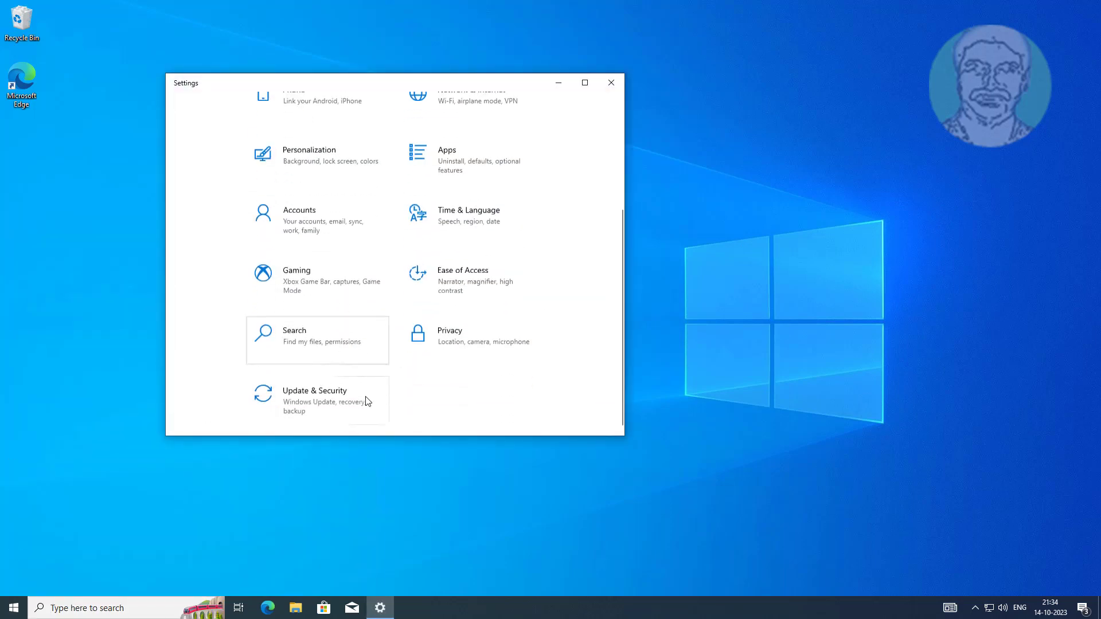
left_click(314, 398)
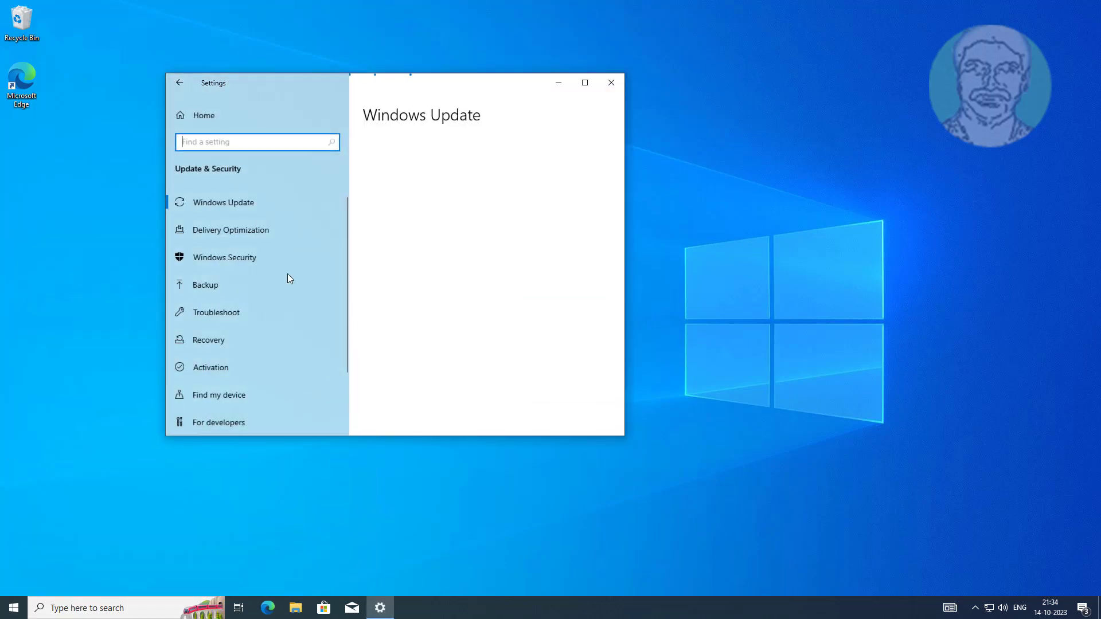
left_click(198, 311)
scroll(533, 371, "down", 2)
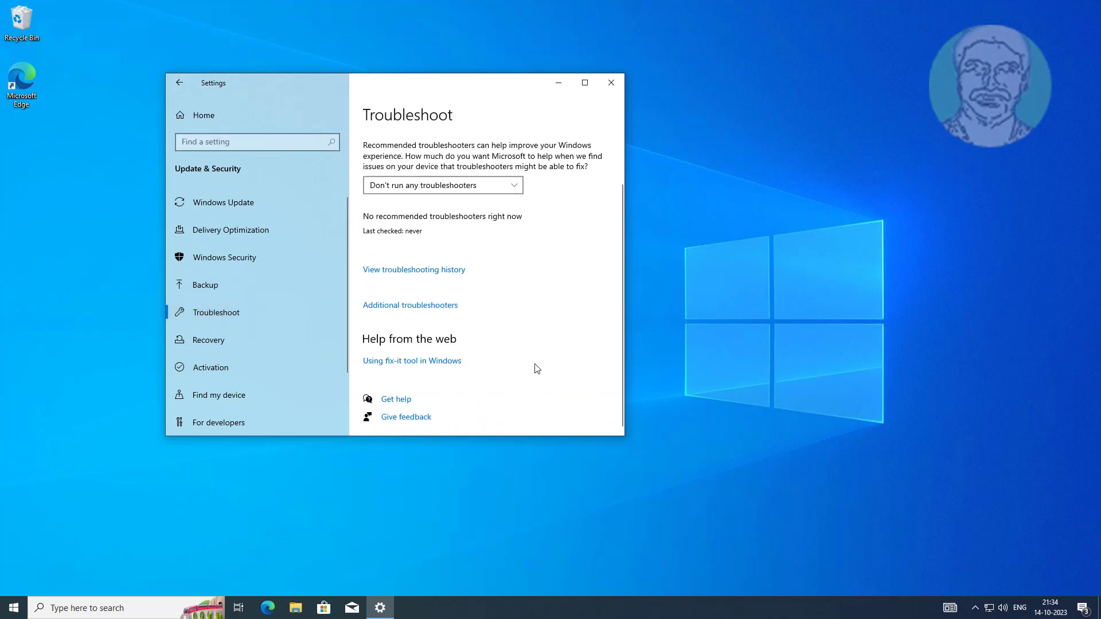
left_click(410, 310)
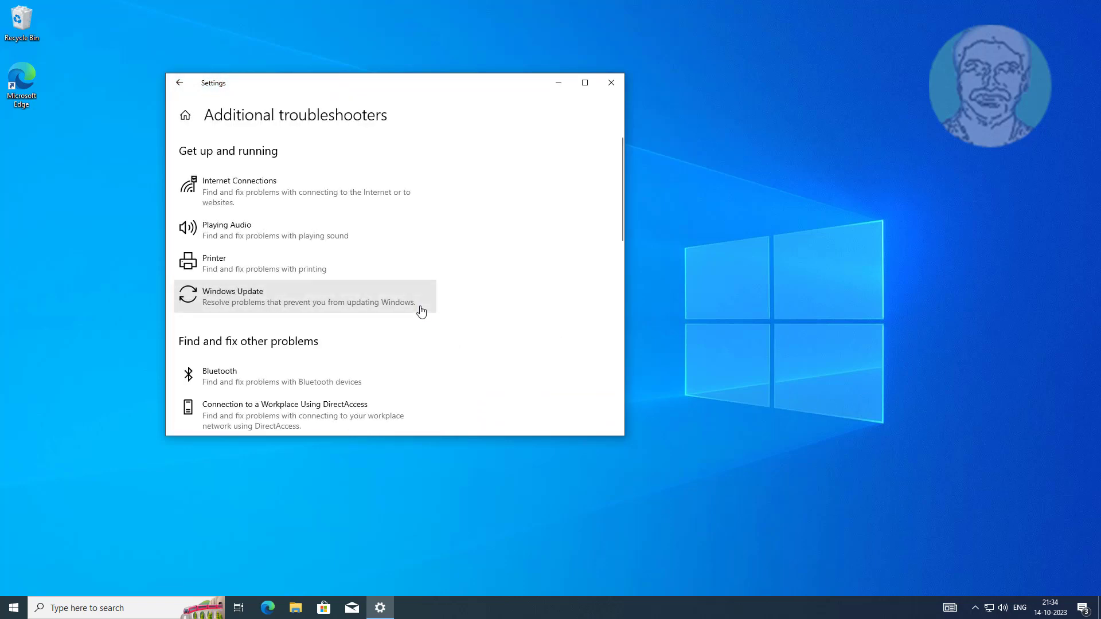
scroll(431, 323, "down", 4)
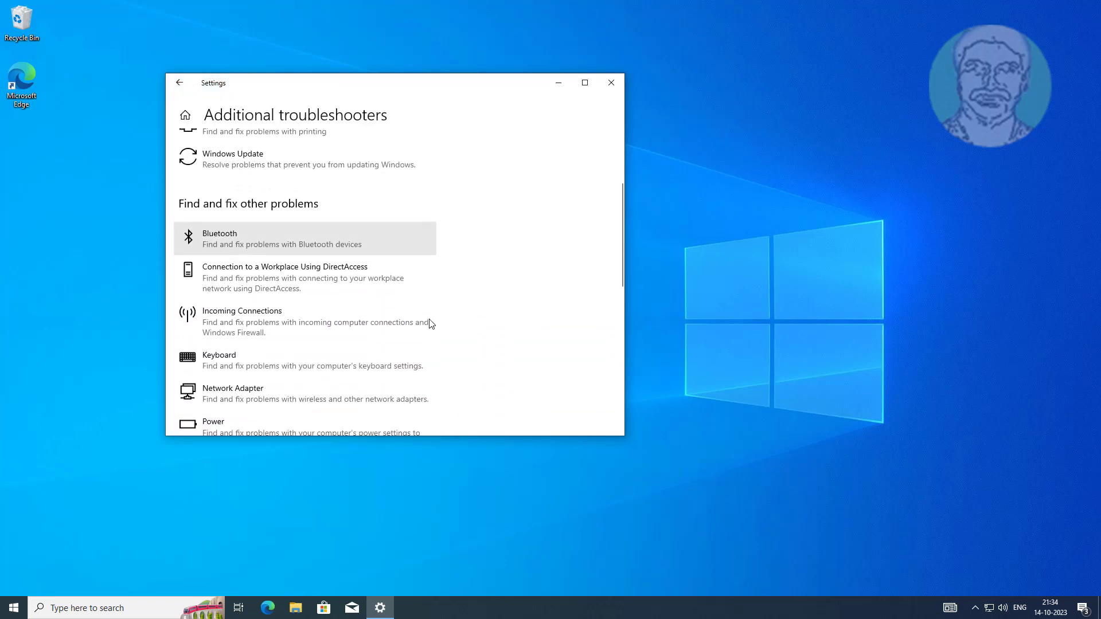
Run the Keyboard troubleshooter to completion, then close it and Windows Settings
left_click(323, 356)
left_click(385, 397)
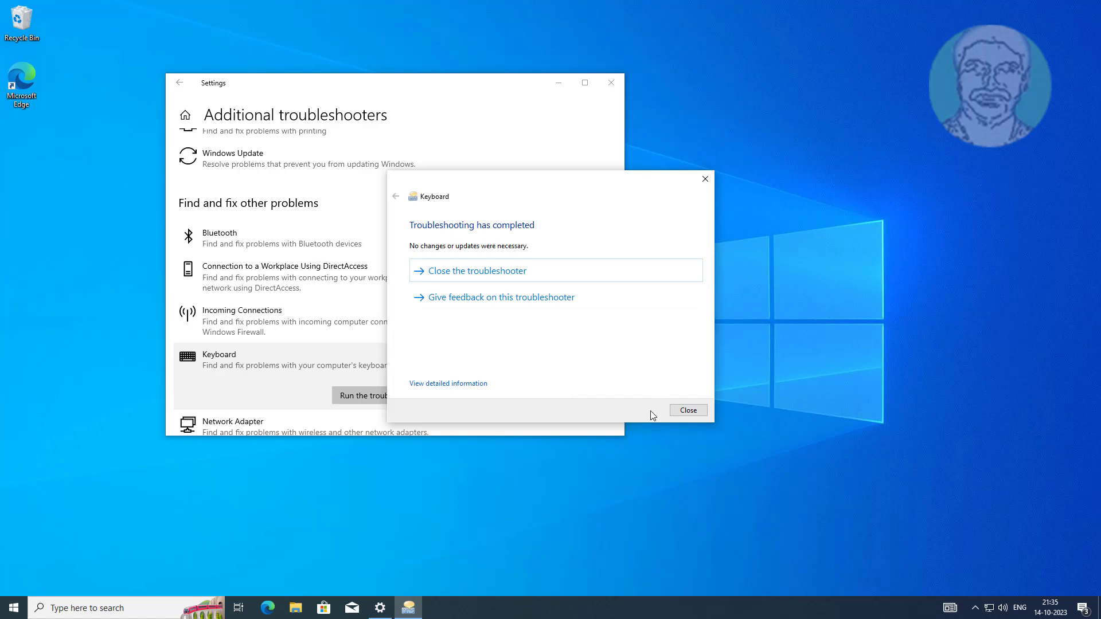
left_click(689, 410)
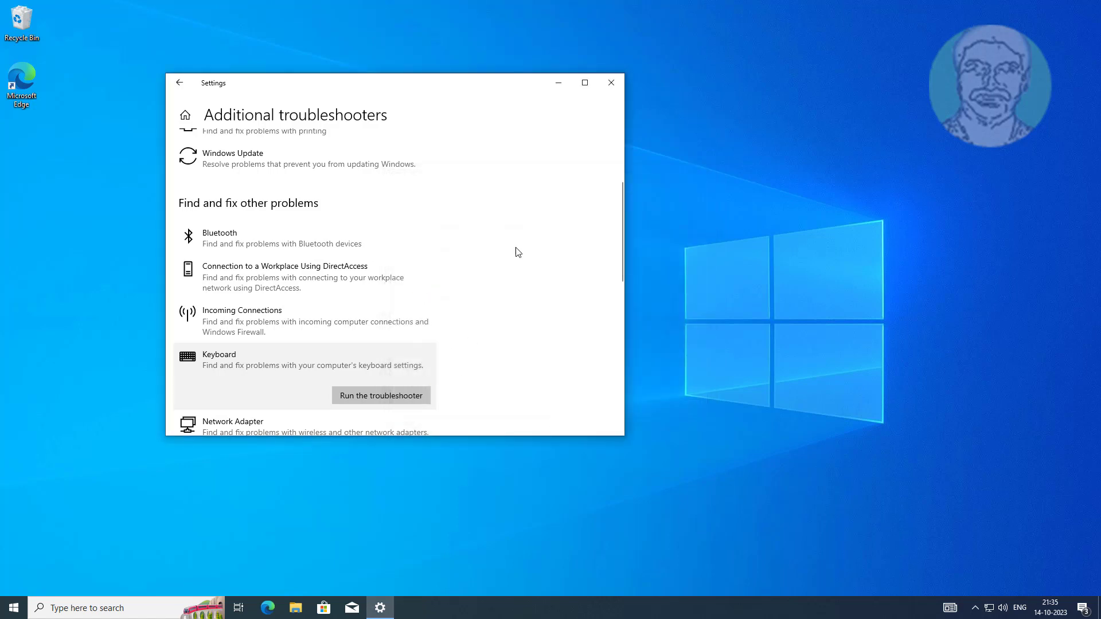
left_click(612, 83)
left_click(13, 608)
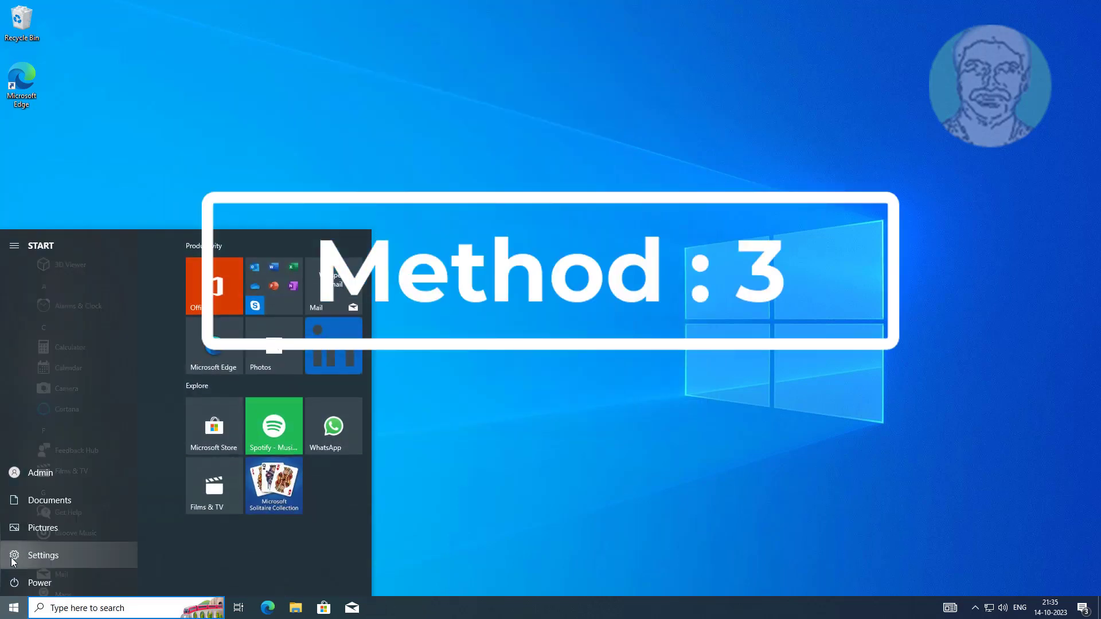
Switch Use Filter Keys on under Ease of Access > Keyboard, then close Settings
left_click(15, 558)
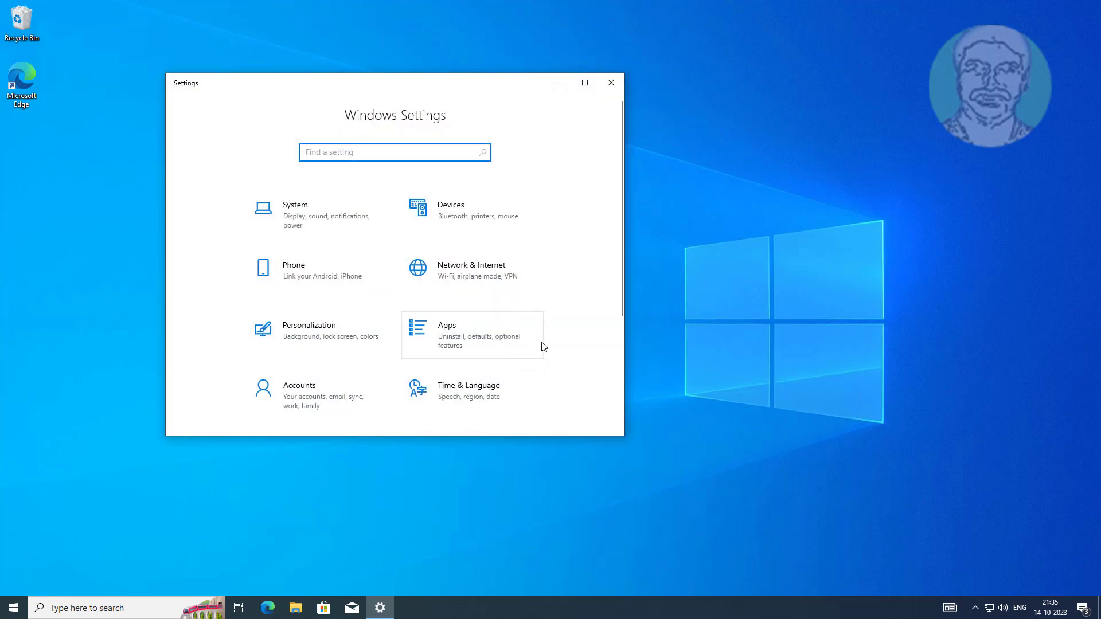
scroll(542, 346, "down", 3)
scroll(542, 345, "down", 3)
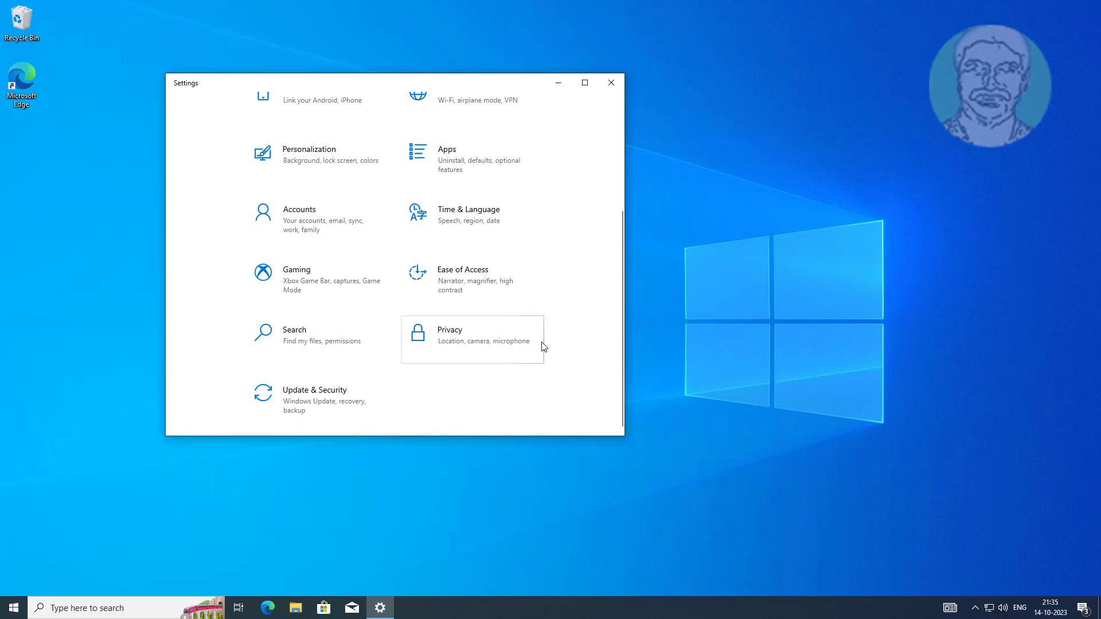
left_click(466, 291)
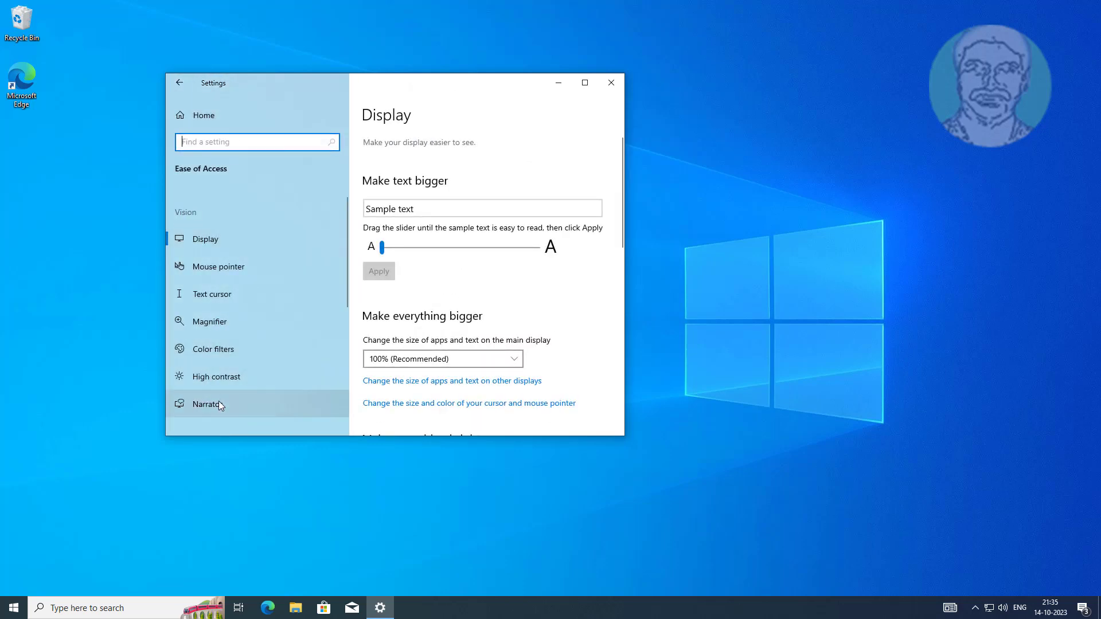
scroll(225, 377, "down", 1)
scroll(226, 376, "down", 3)
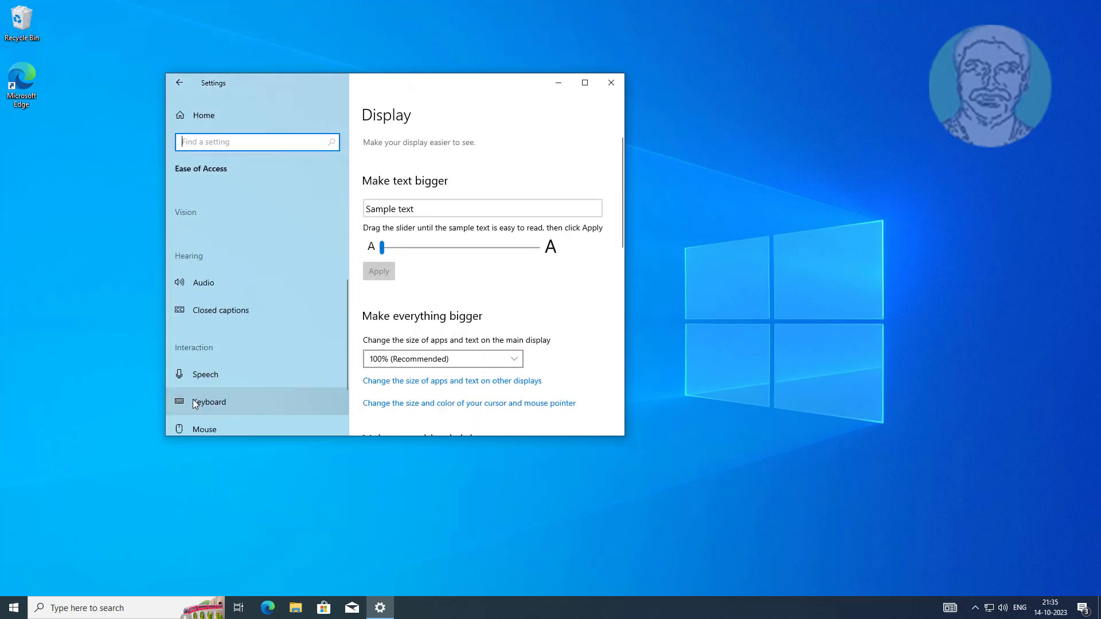
left_click(249, 401)
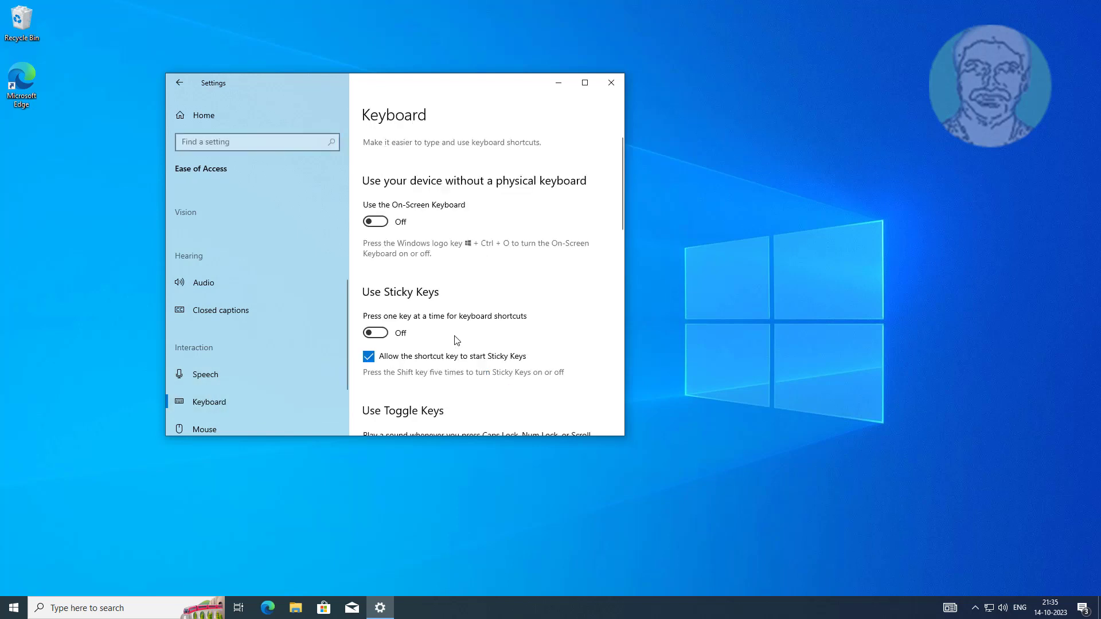
scroll(456, 339, "down", 3)
scroll(456, 338, "down", 3)
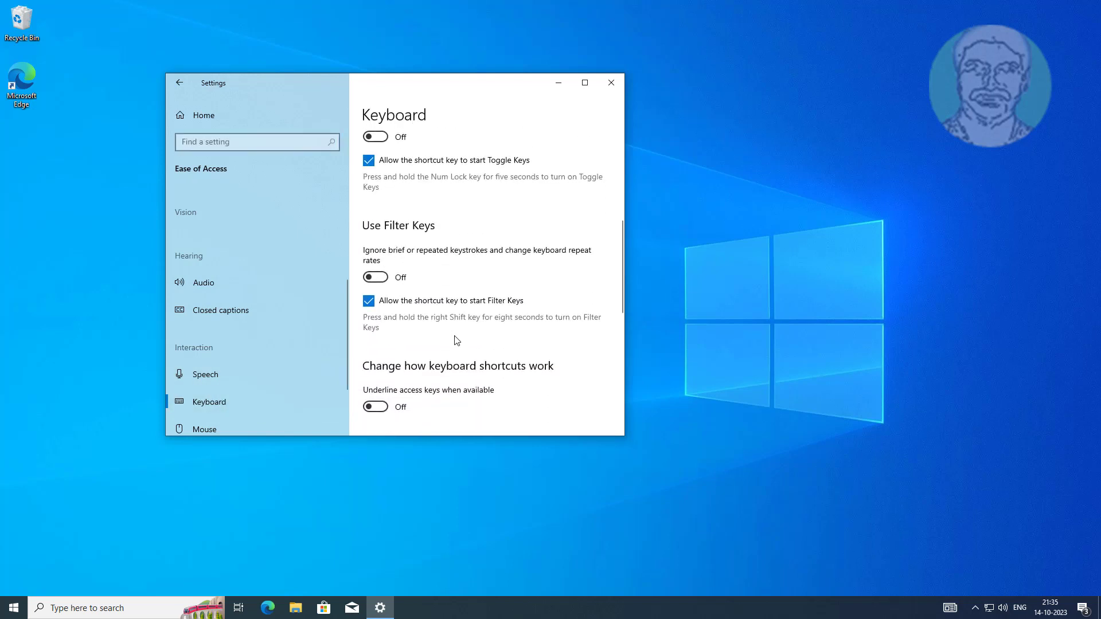
left_click(375, 277)
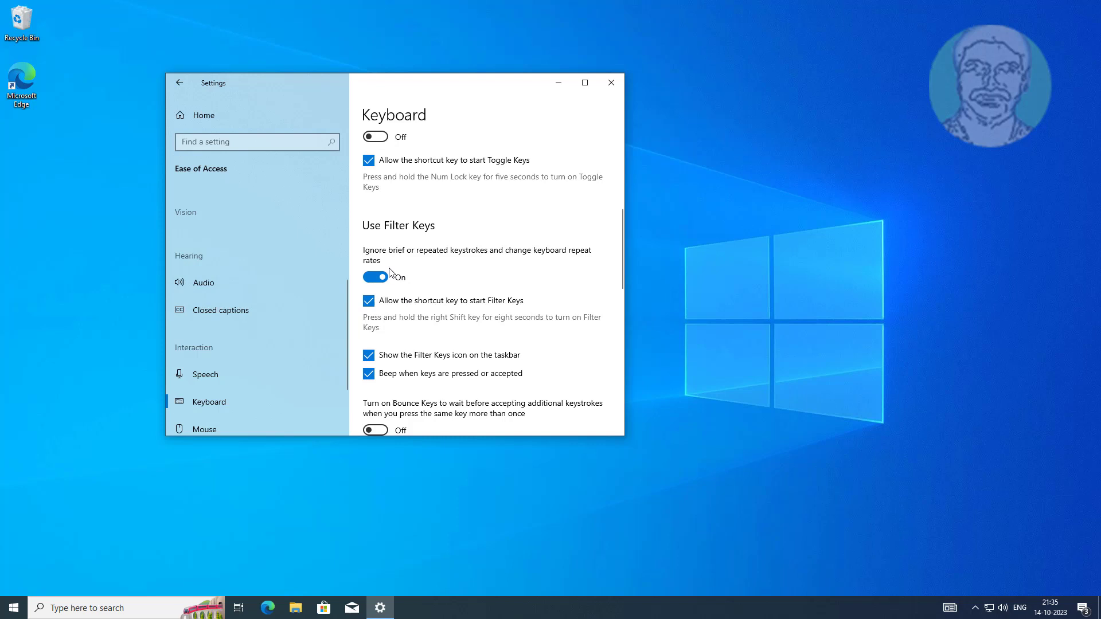
left_click(610, 82)
Launch Device Manager from the Win+X quick-link menu
right_click(13, 608)
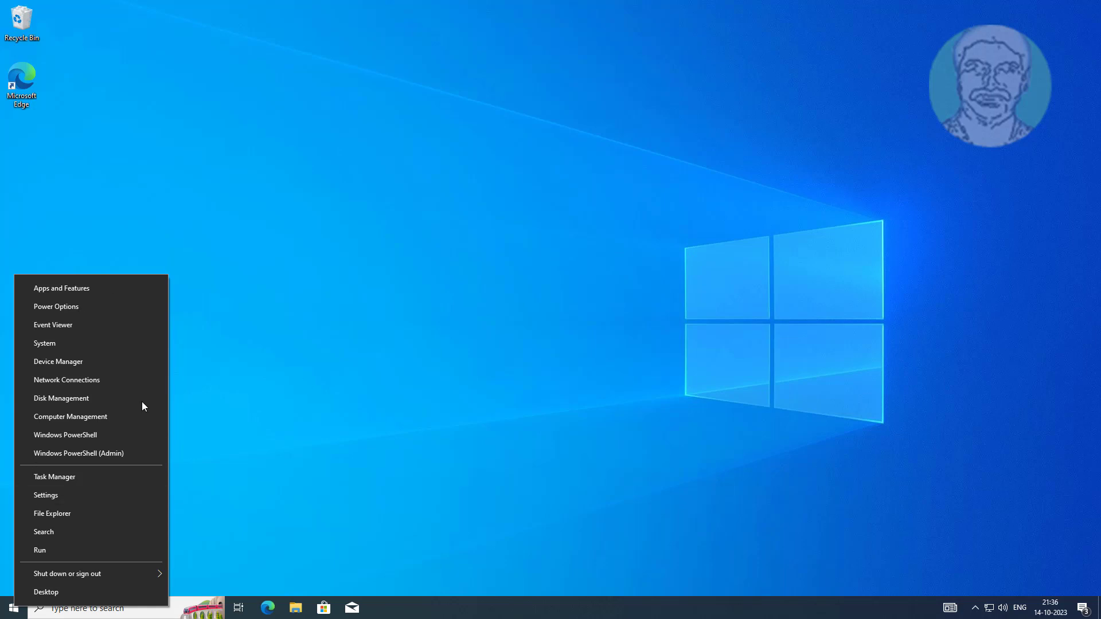
left_click(64, 362)
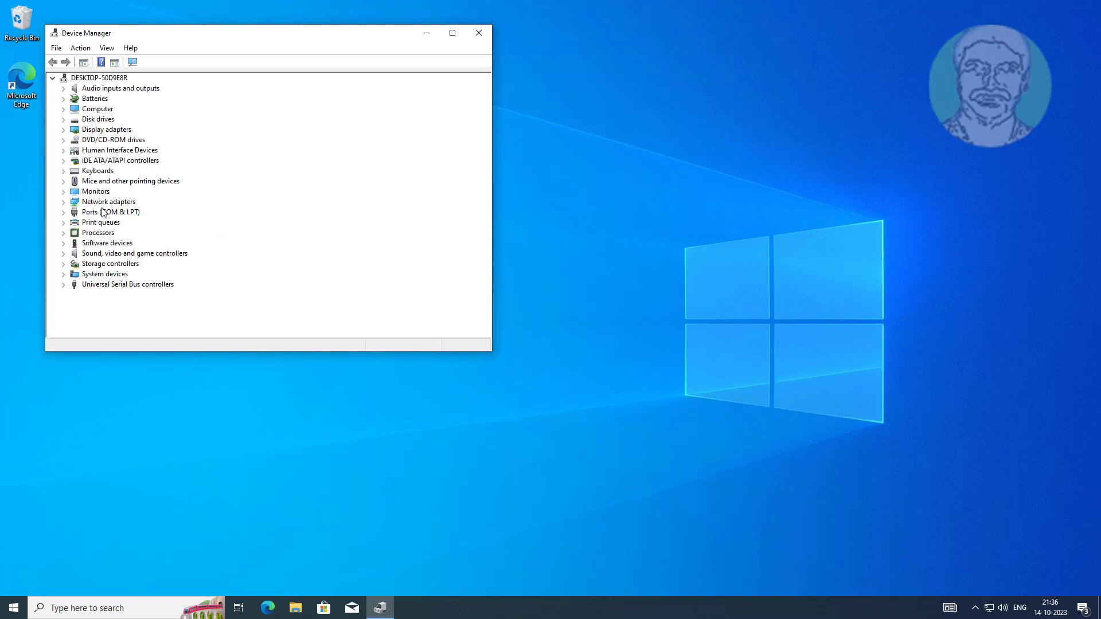
Expand Keyboards and start a driver update for the Standard PS/2 Keyboard
left_click(103, 172)
double_click(74, 172)
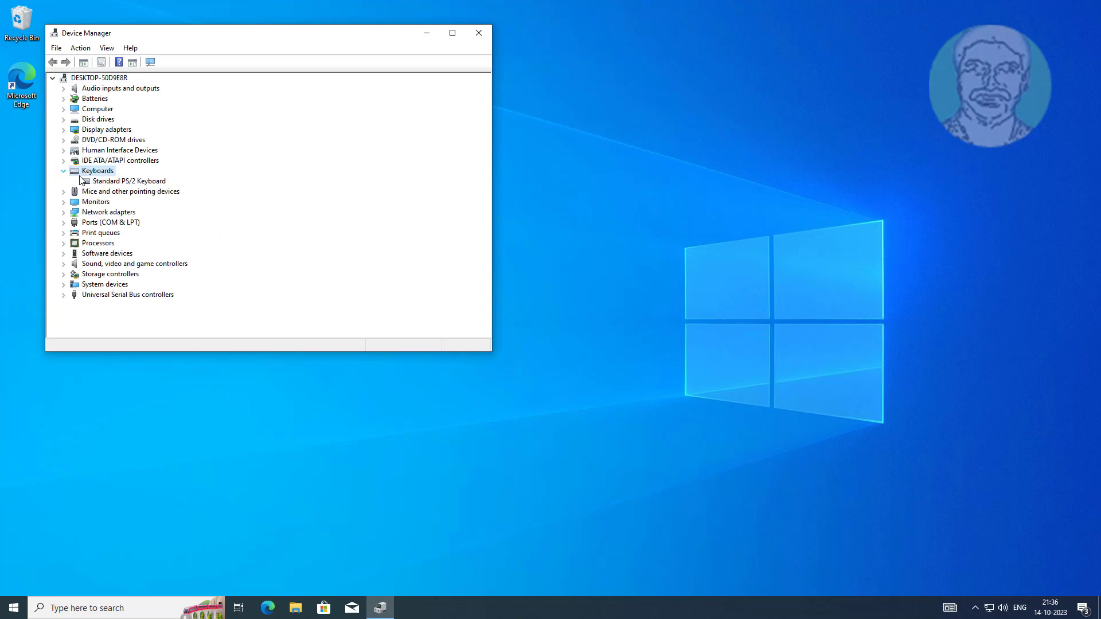
left_click(149, 182)
right_click(164, 183)
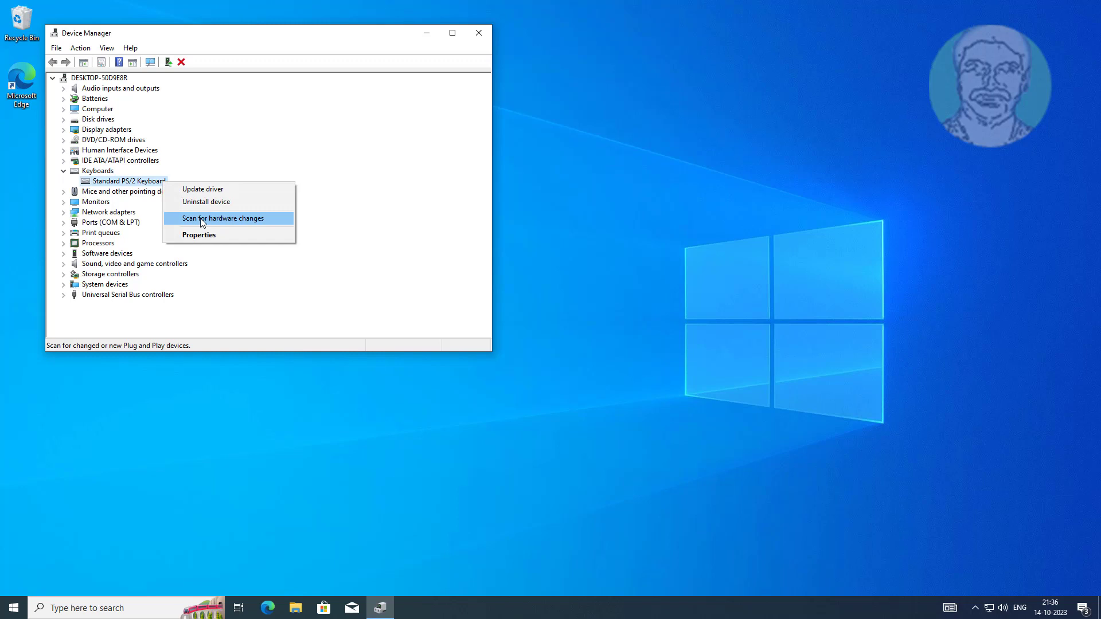
left_click(203, 189)
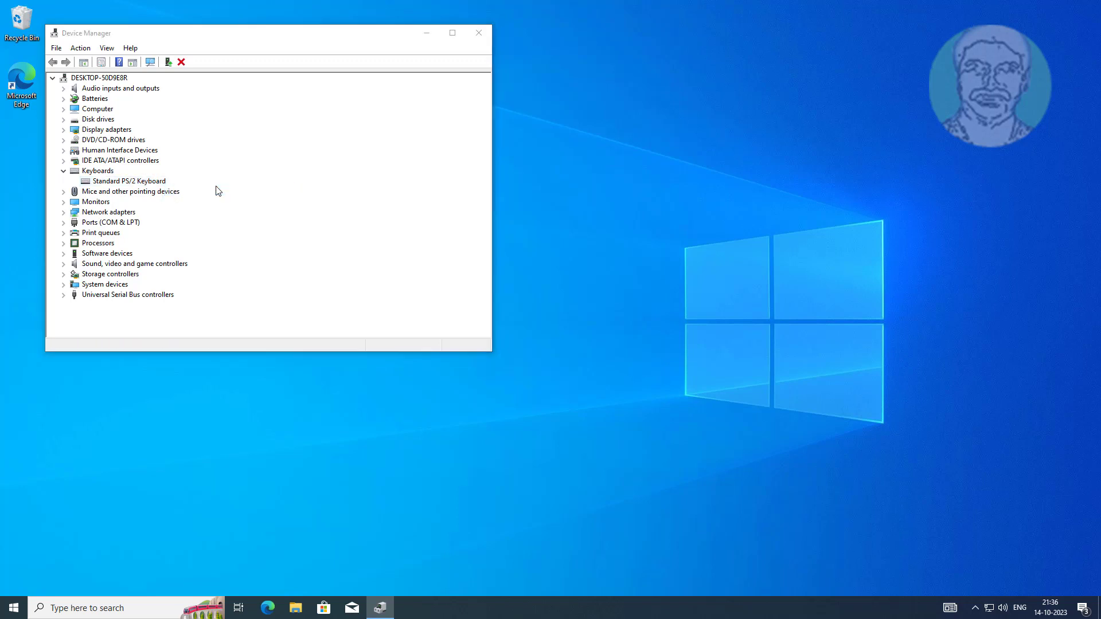
Install the Standard PS/2 Keyboard driver from the computer's driver list and restart
left_click(198, 221)
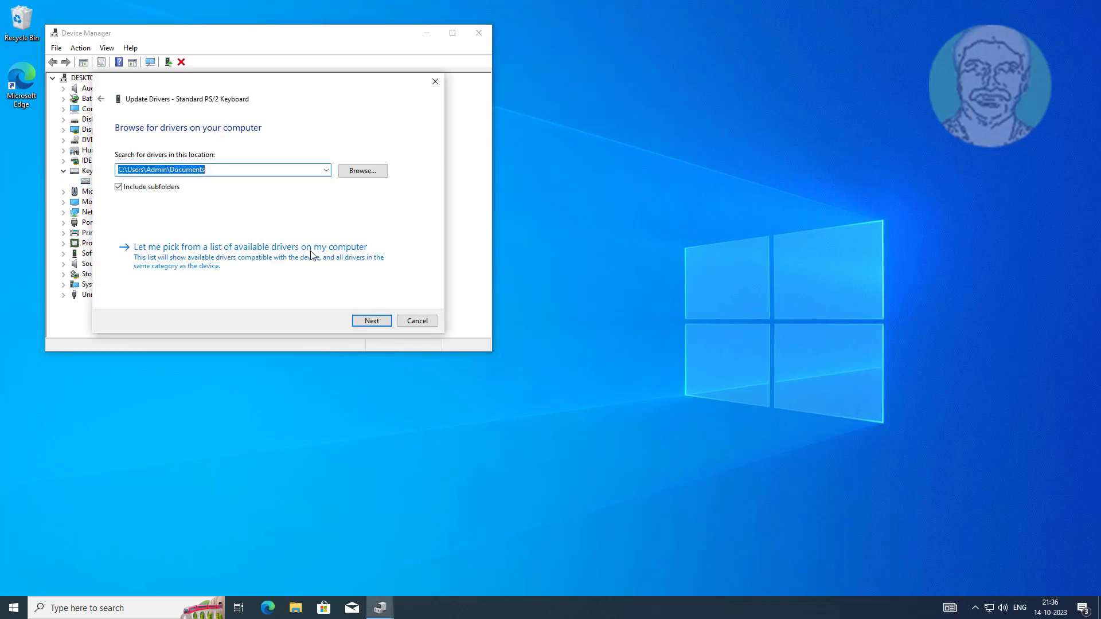
left_click(263, 256)
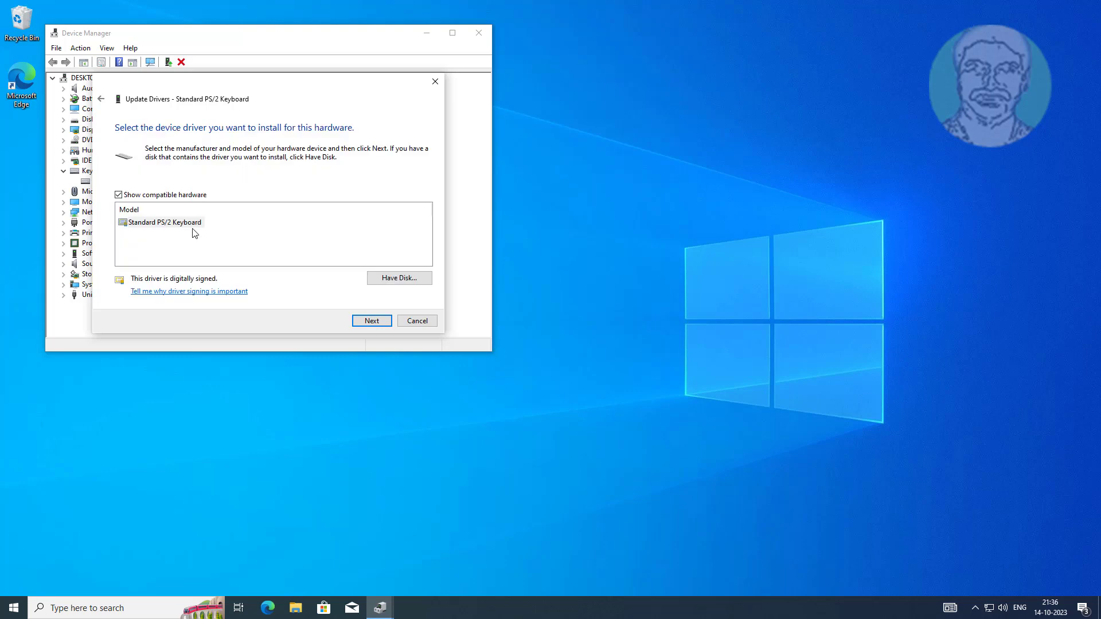
left_click(176, 225)
left_click(359, 324)
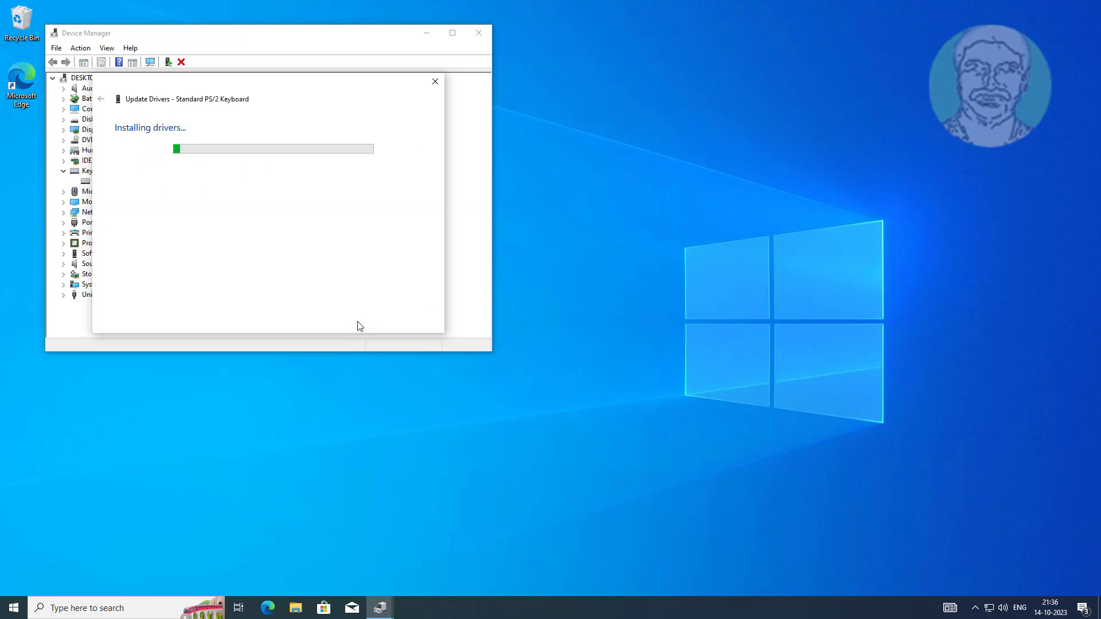
left_click(417, 321)
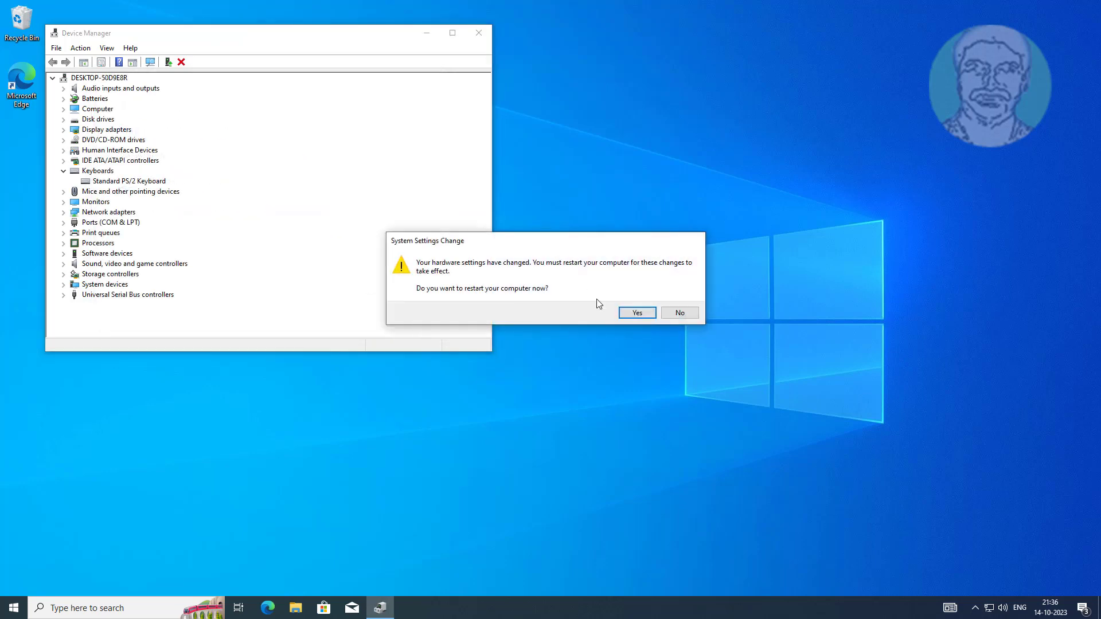
left_click(637, 313)
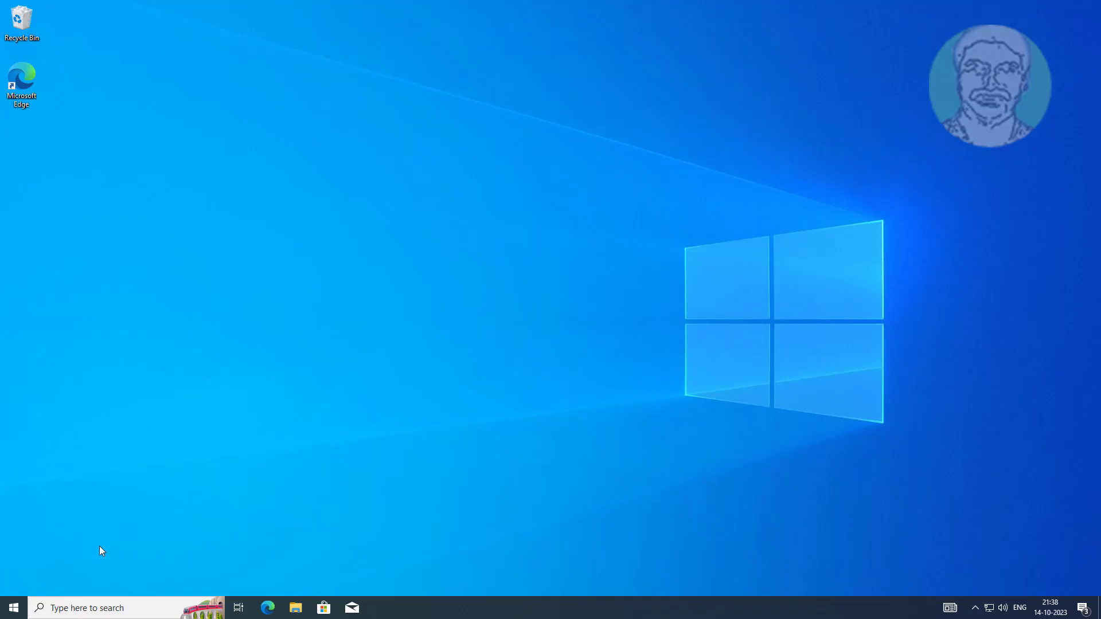
Uninstall the Standard PS/2 Keyboard device in Device Manager and accept the restart
right_click(14, 608)
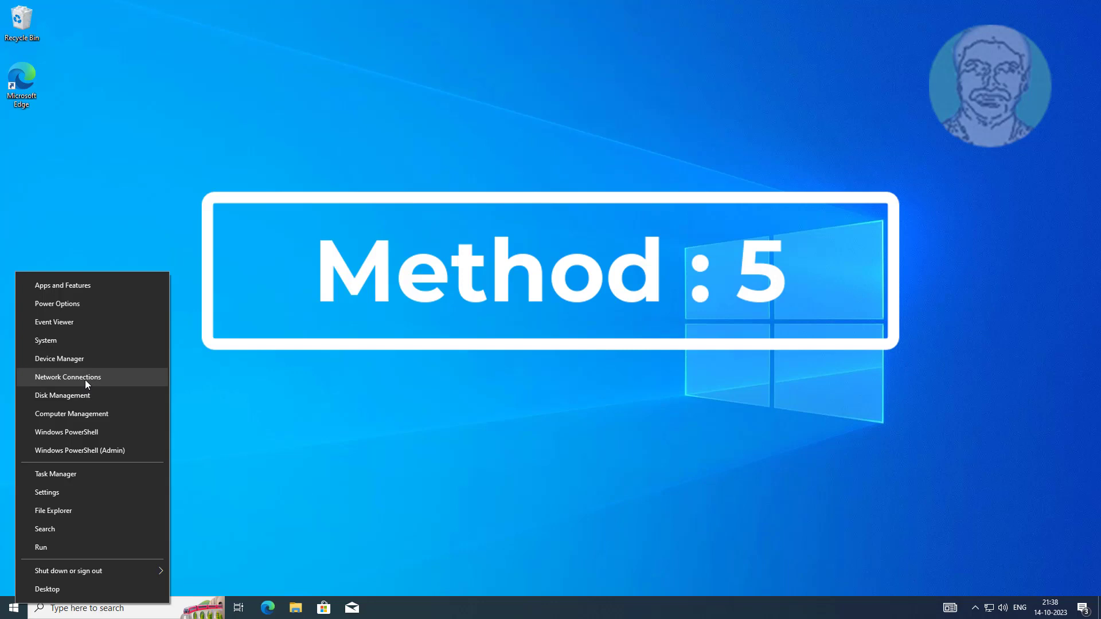
left_click(79, 357)
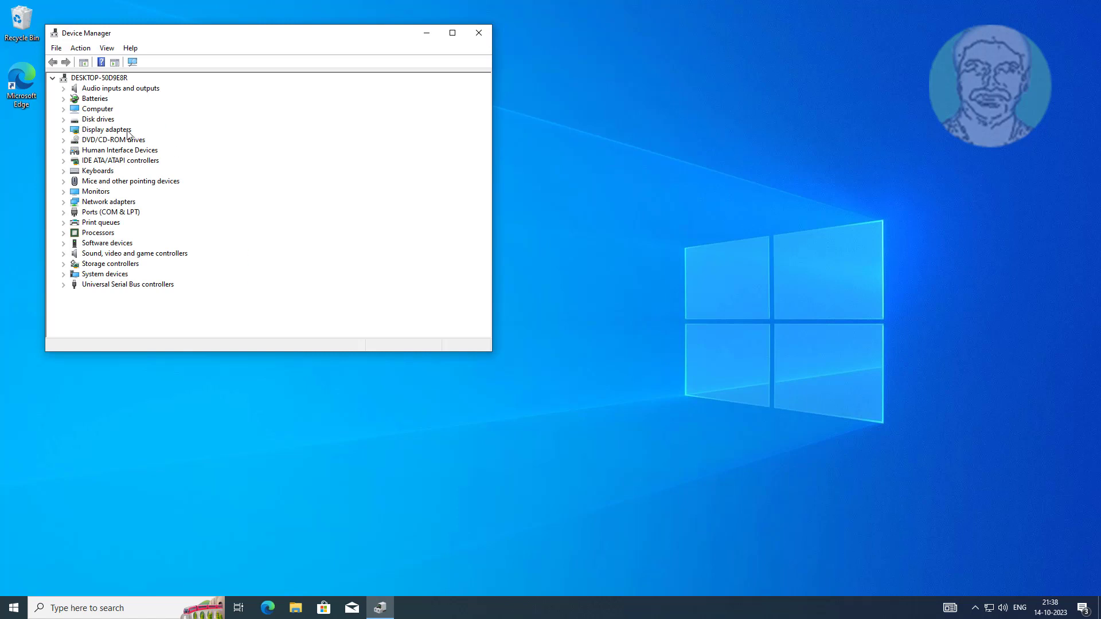
double_click(97, 171)
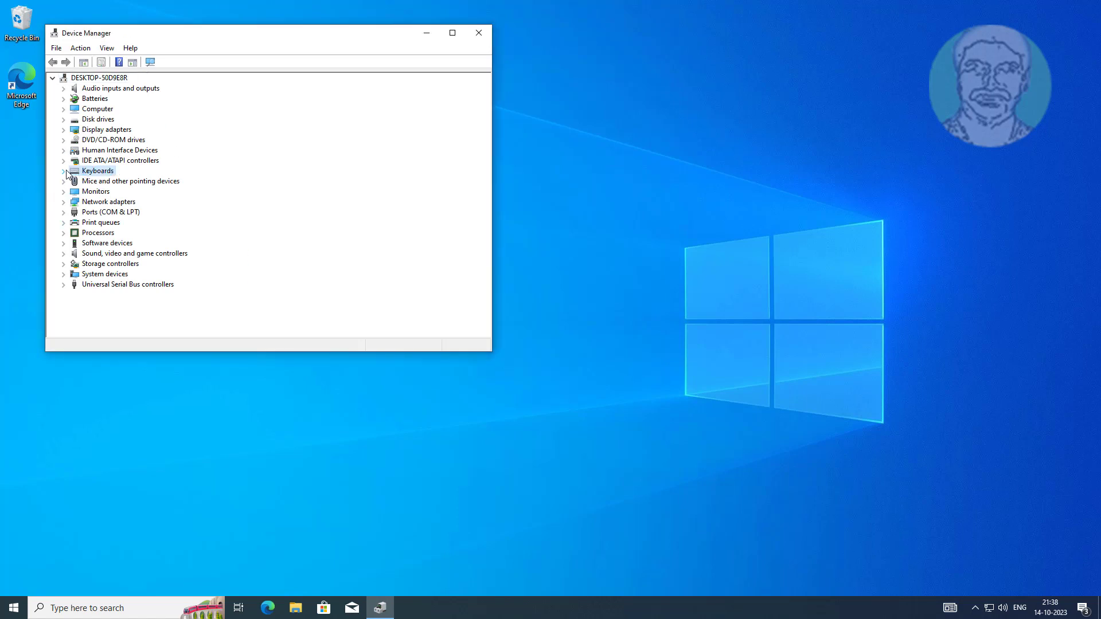
left_click(129, 181)
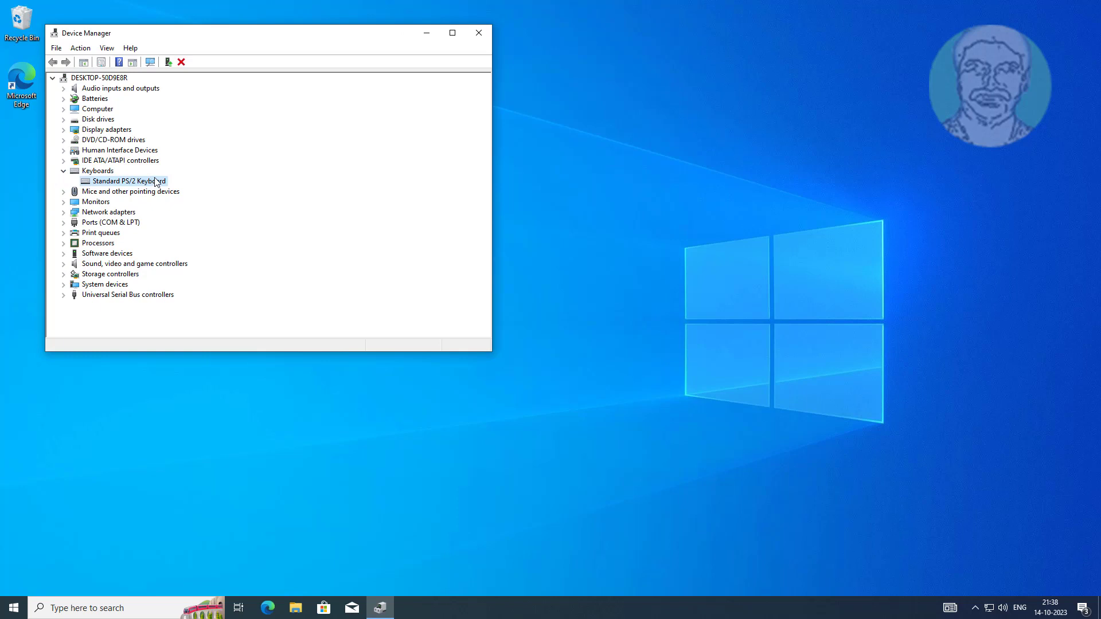
right_click(158, 183)
left_click(220, 204)
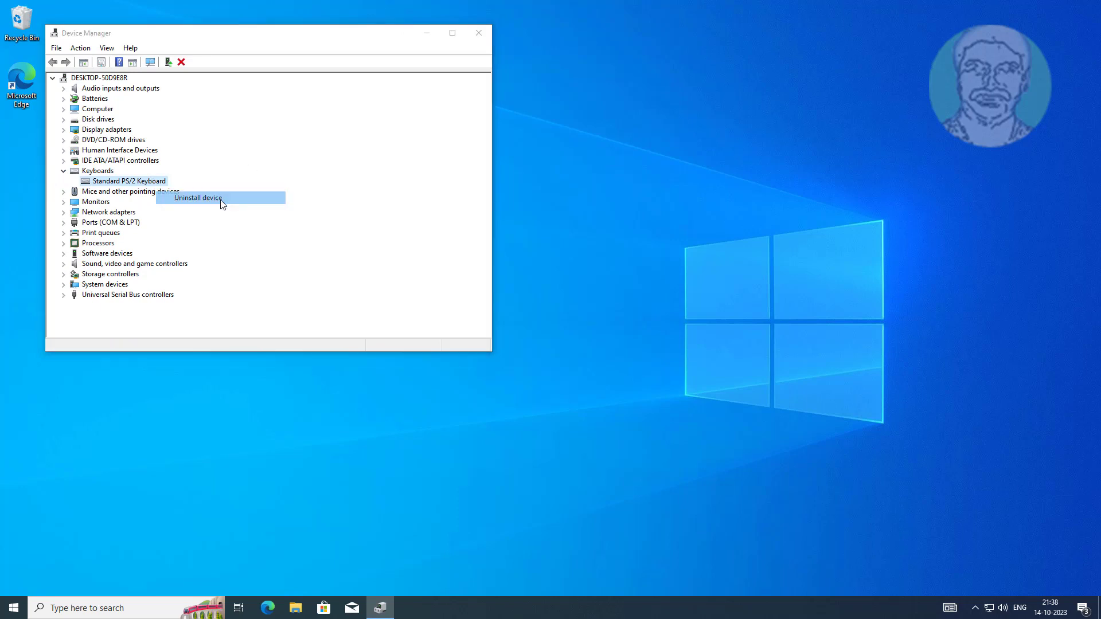
left_click(560, 350)
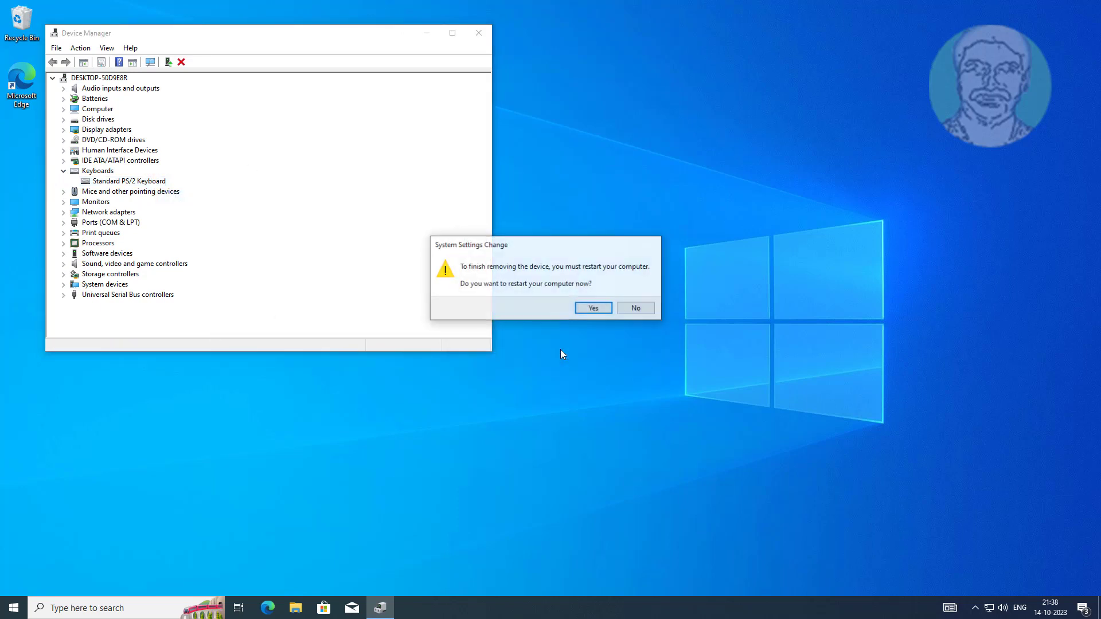
left_click(598, 305)
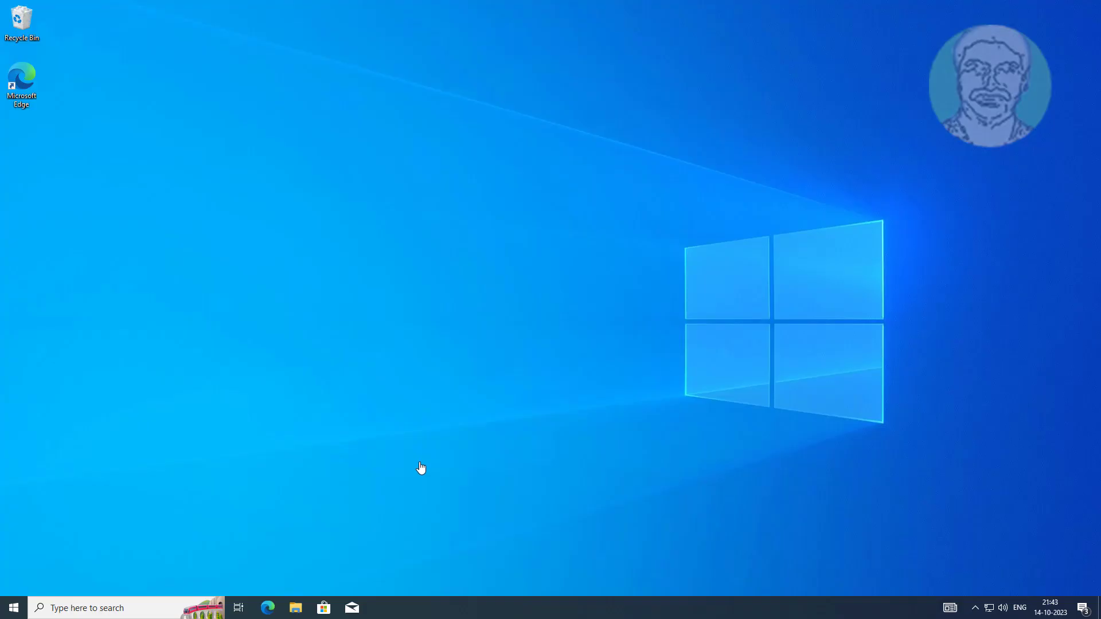
Go to Settings > Ease of Access > Keyboard
left_click(13, 608)
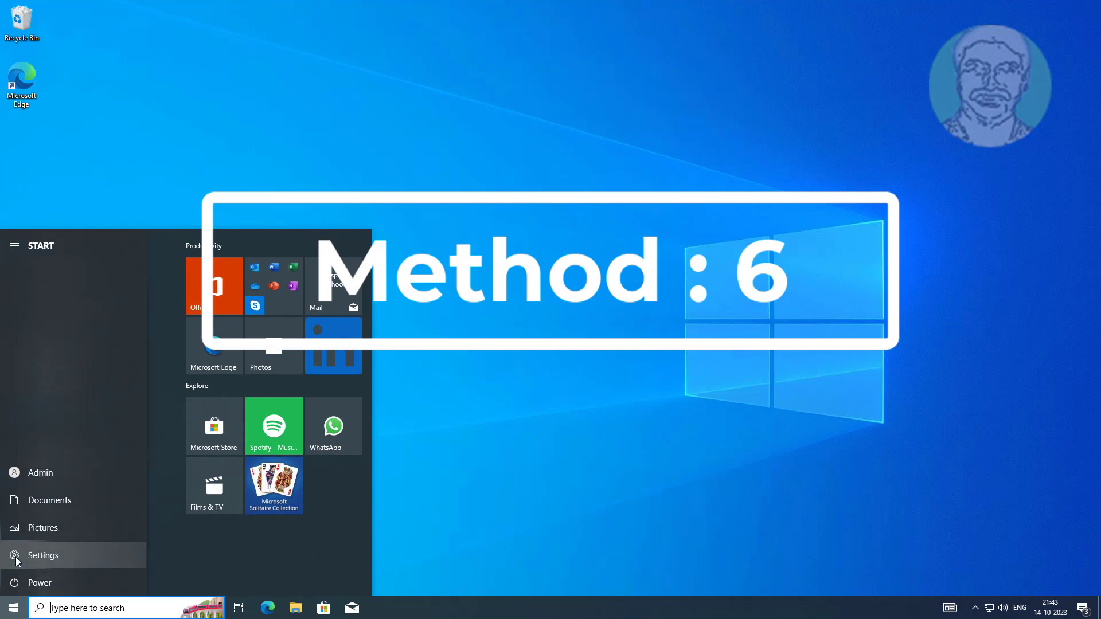
left_click(14, 554)
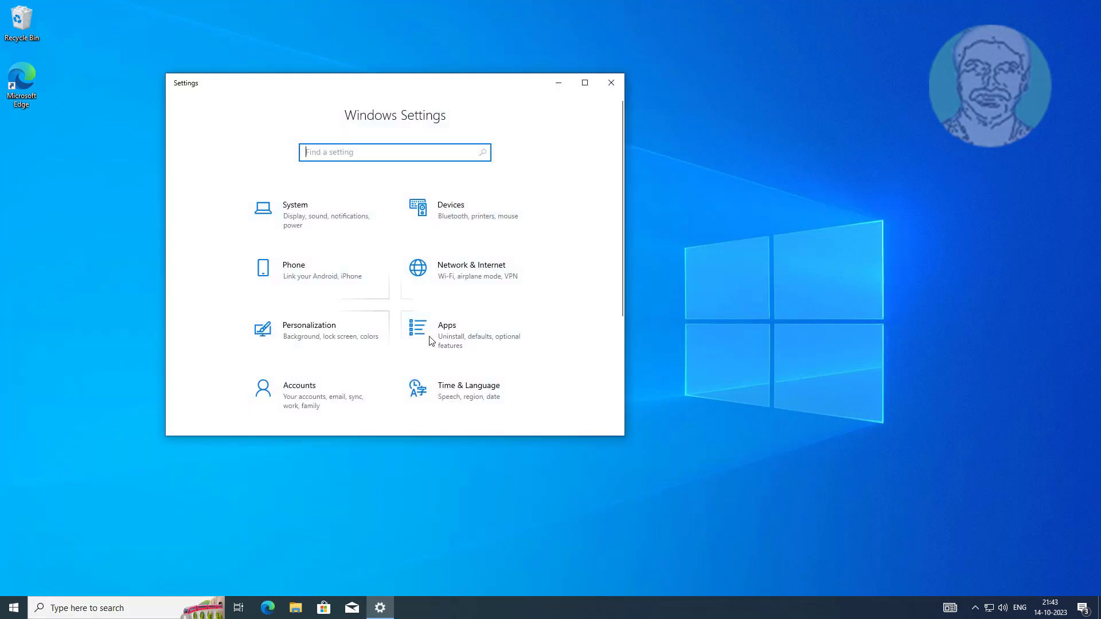
scroll(430, 340, "down", 2)
scroll(465, 344, "down", 3)
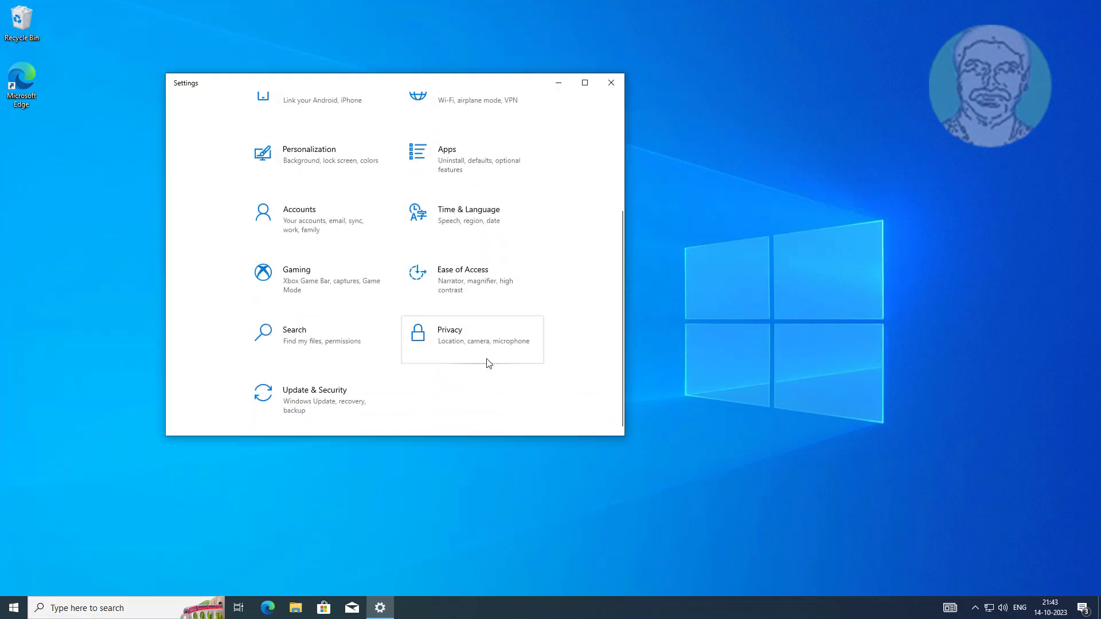
left_click(467, 280)
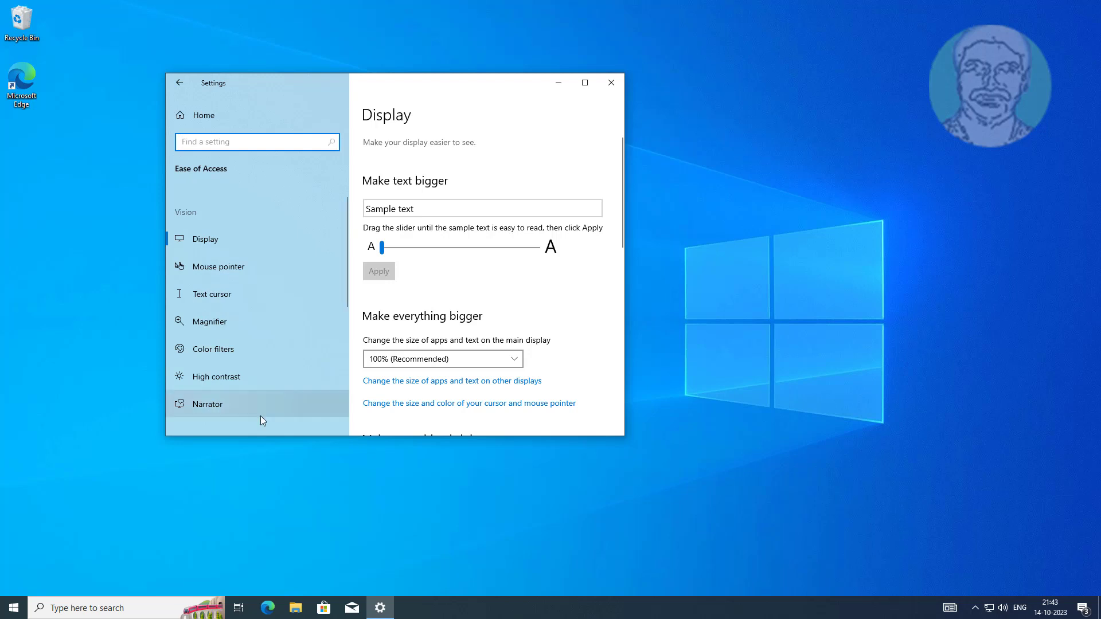
scroll(232, 404, "down", 3)
scroll(232, 405, "down", 3)
left_click(225, 369)
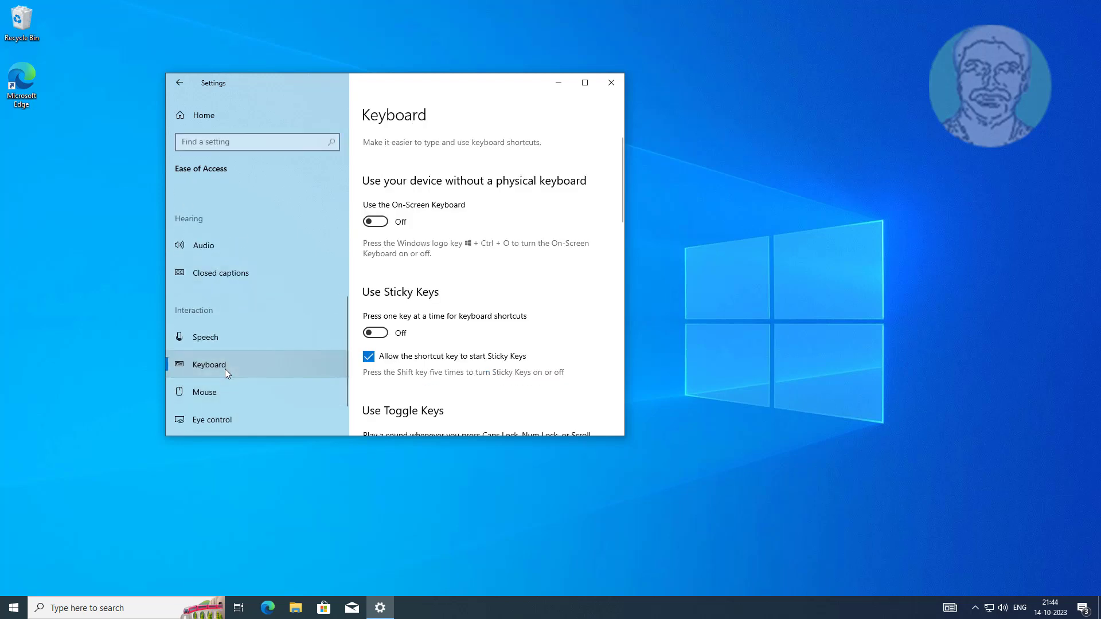
Turn on the On-Screen Keyboard and use it to search Windows for 'task'
left_click(376, 223)
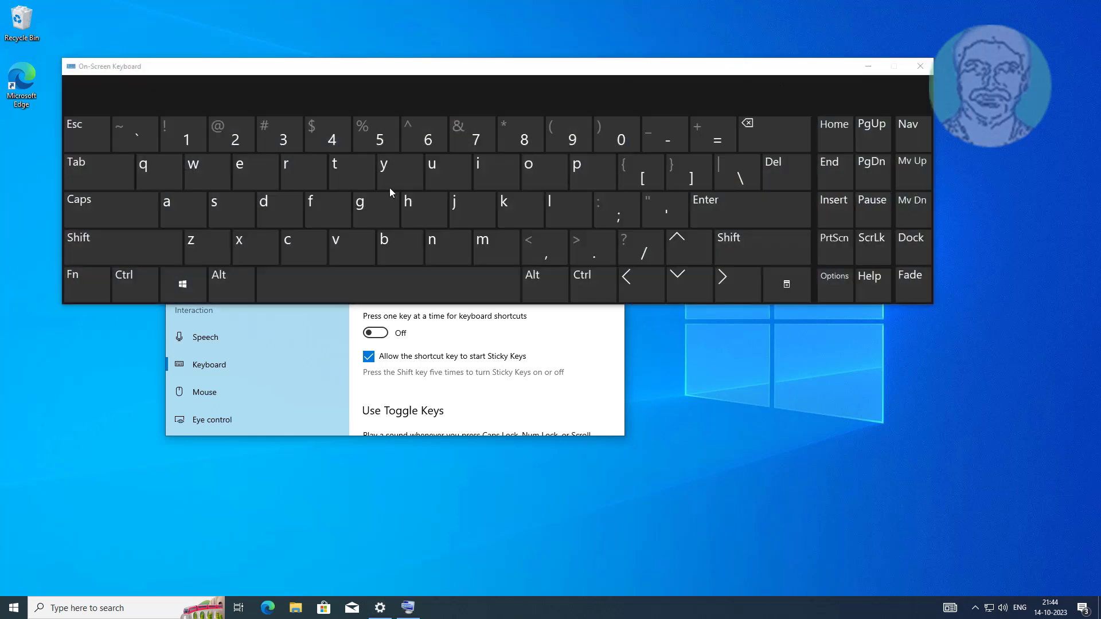
left_click(117, 609)
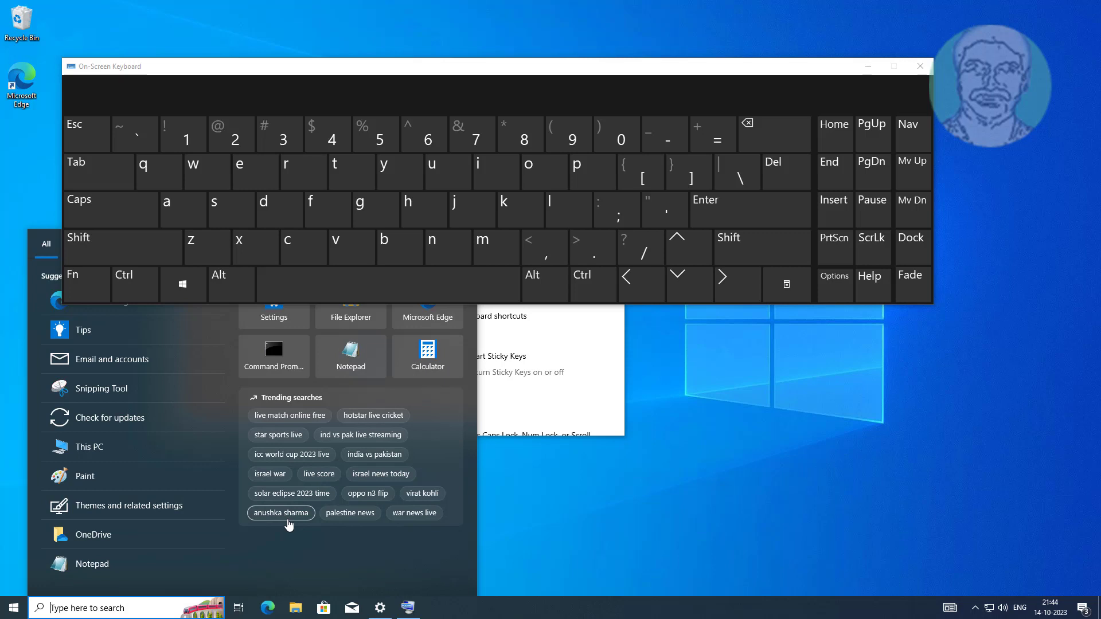
left_click(336, 172)
type("t")
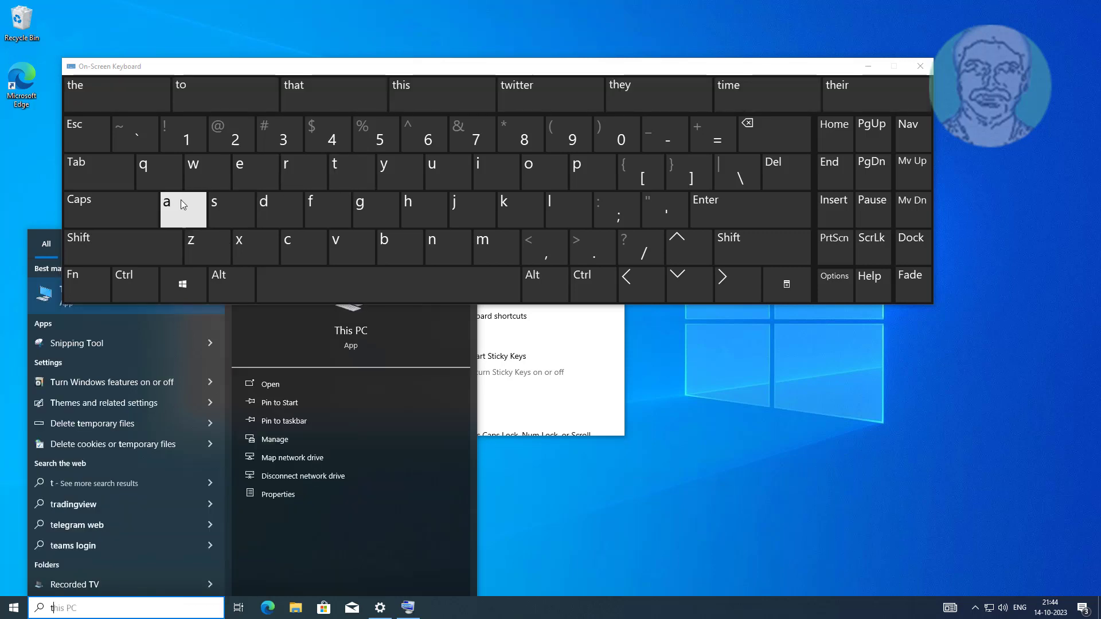
left_click(180, 200)
left_click(225, 205)
left_click(504, 207)
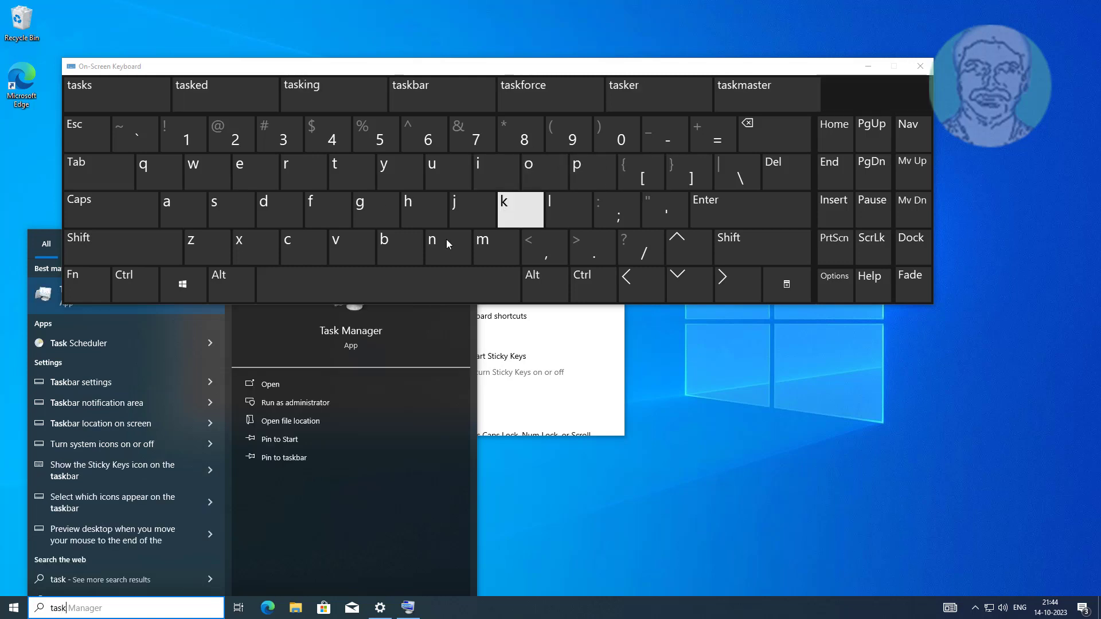
Launch Task Scheduler from the results, then close the on-screen keyboard and Settings
left_click(94, 346)
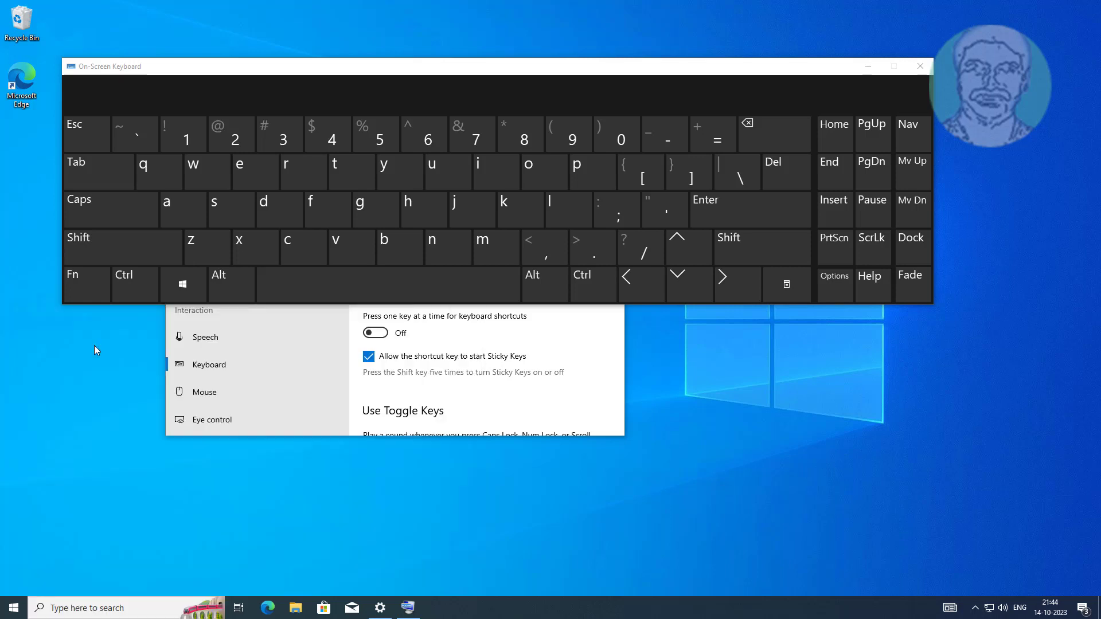
left_click(923, 69)
left_click(612, 83)
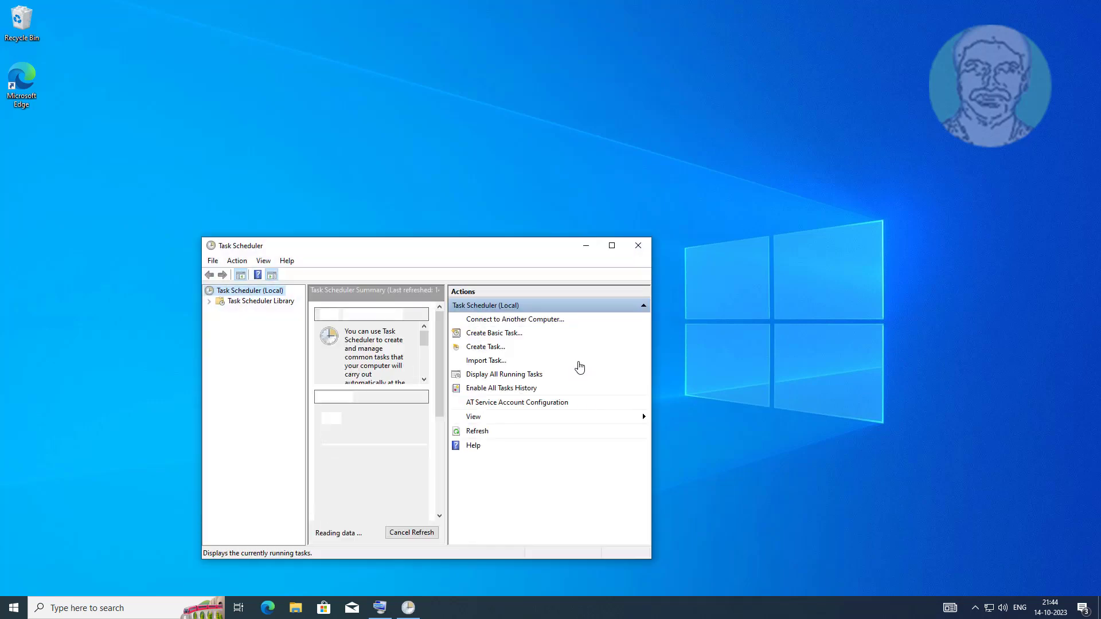
Maximize Task Scheduler, expand Task Scheduler Library > Microsoft > Windows, and widen the folder pane
left_click(612, 247)
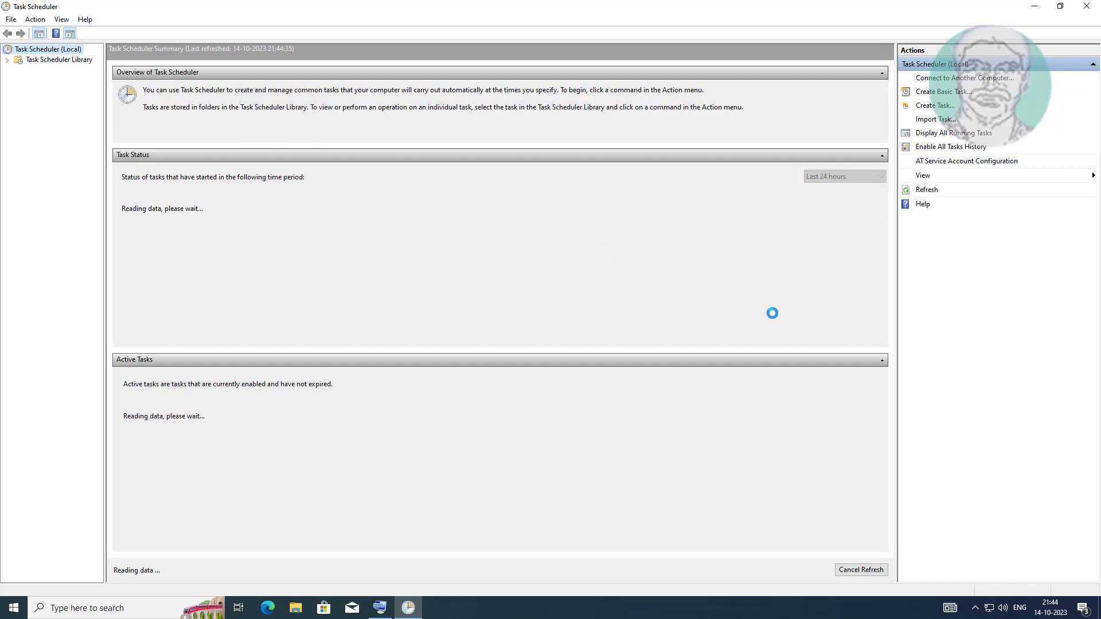
left_click(8, 60)
double_click(52, 70)
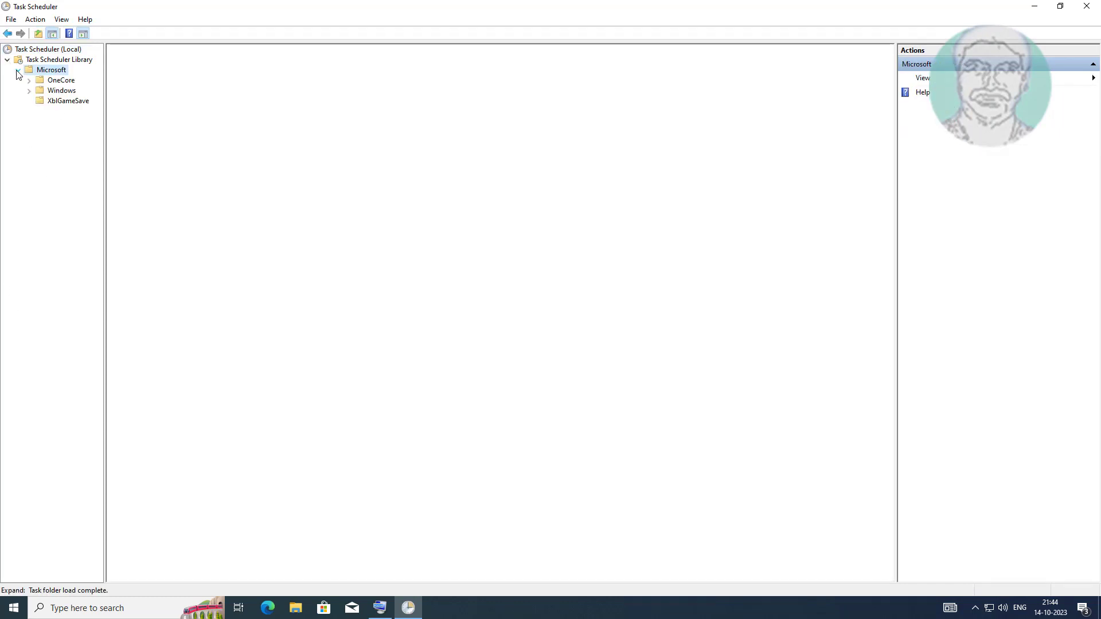
left_click(61, 80)
double_click(61, 91)
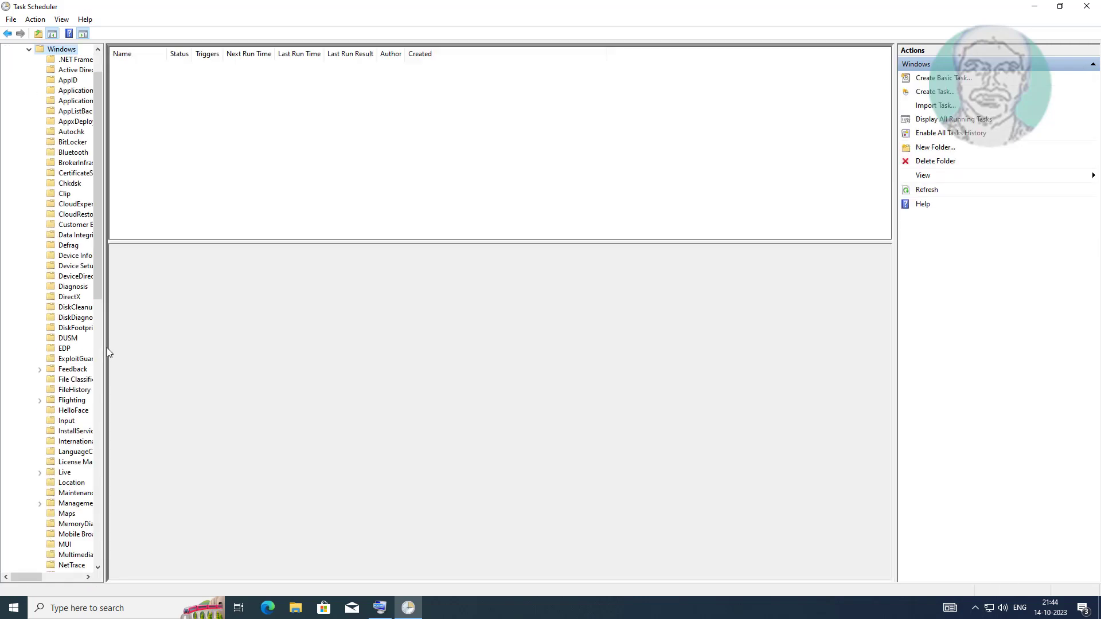
left_click_drag(106, 347, 219, 348)
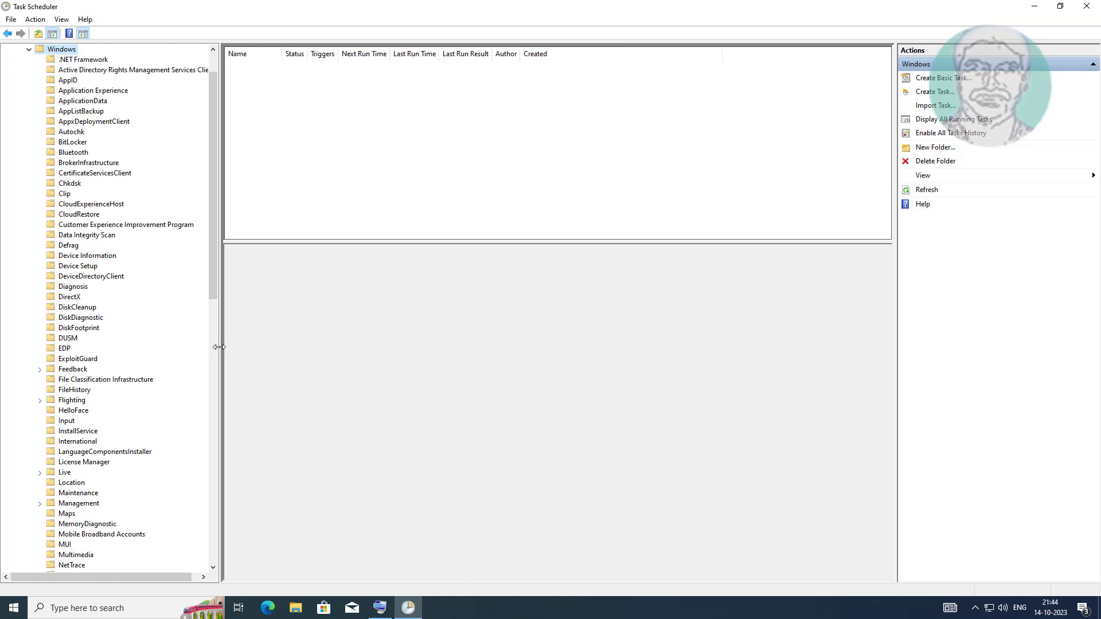
scroll(101, 384, "down", 5)
scroll(100, 443, "down", 5)
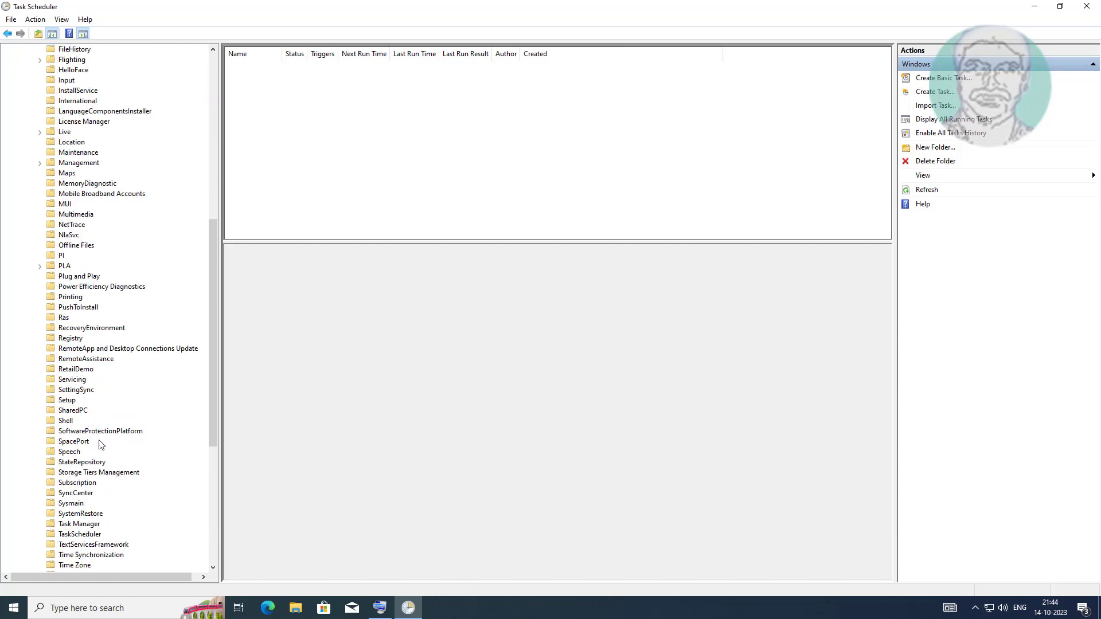
scroll(100, 444, "down", 5)
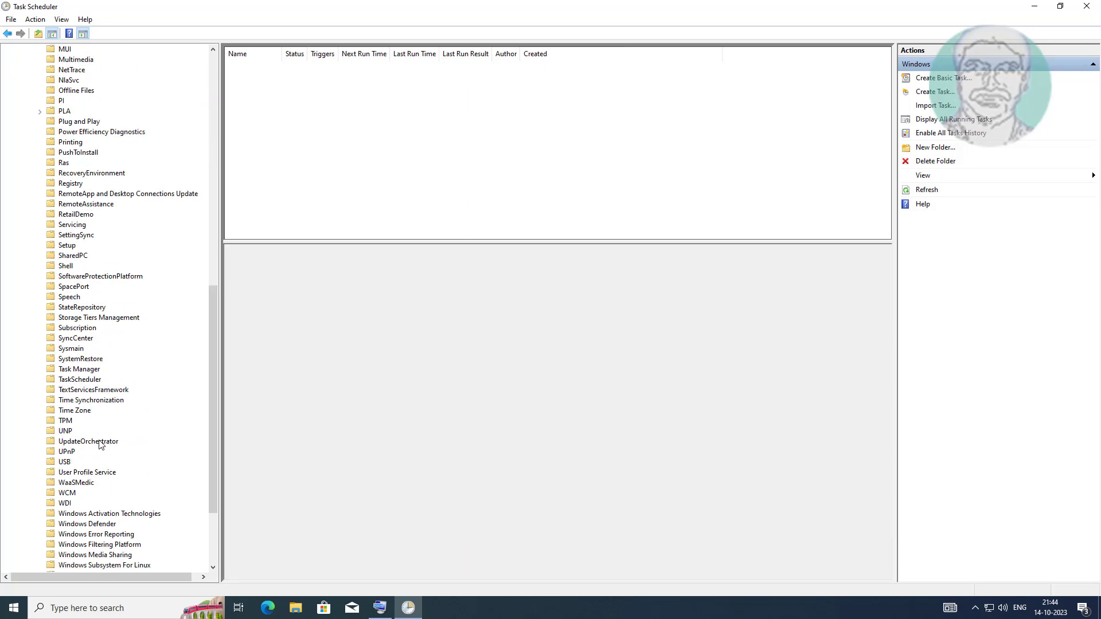
Go to the TextServicesFramework folder and enable the disabled MsCtfMonitor logon task
left_click(94, 390)
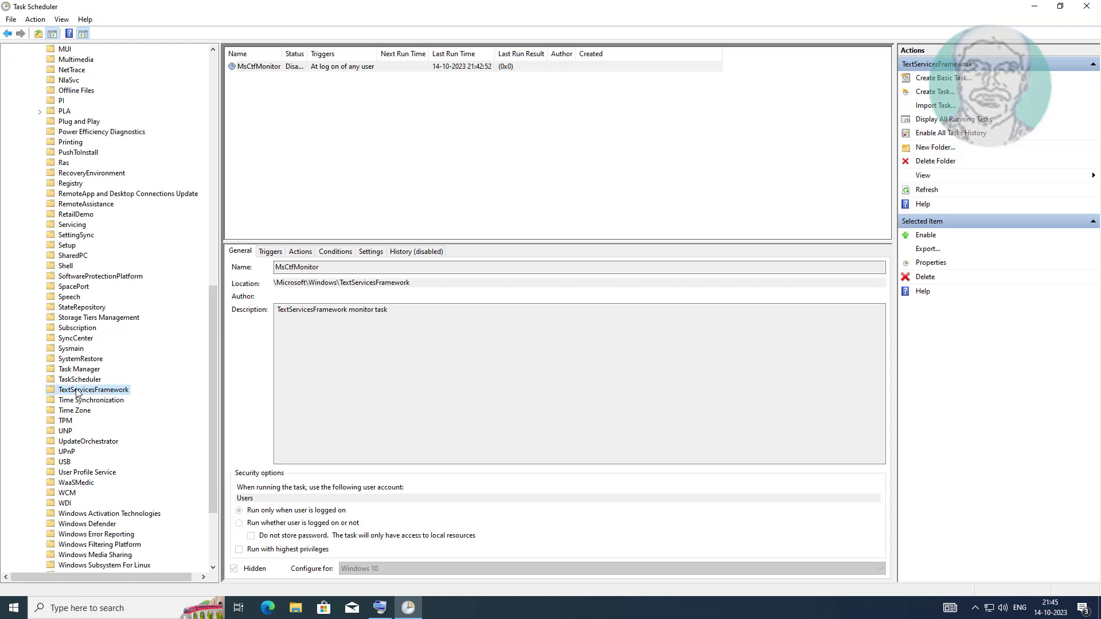
left_click(926, 235)
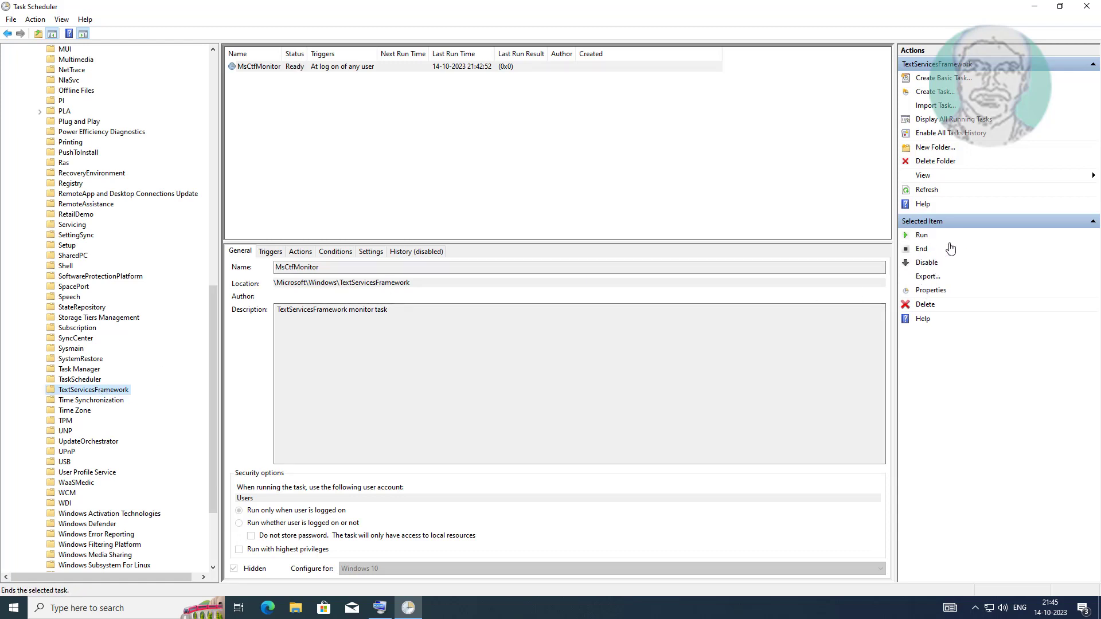